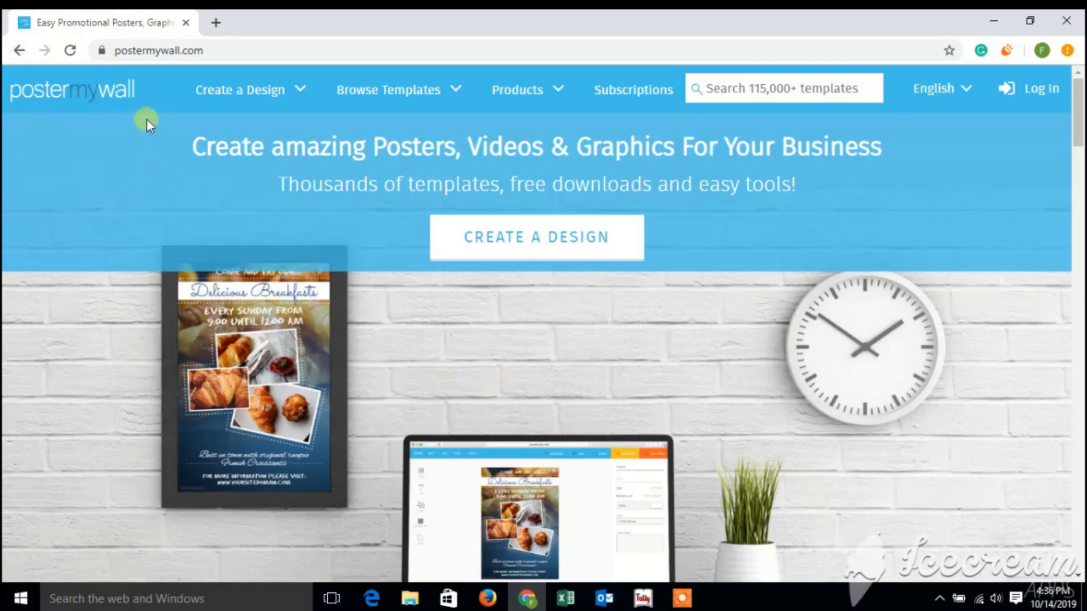
Step: Start creating a new design from the PosterMyWall home page
mouse_move(288, 92)
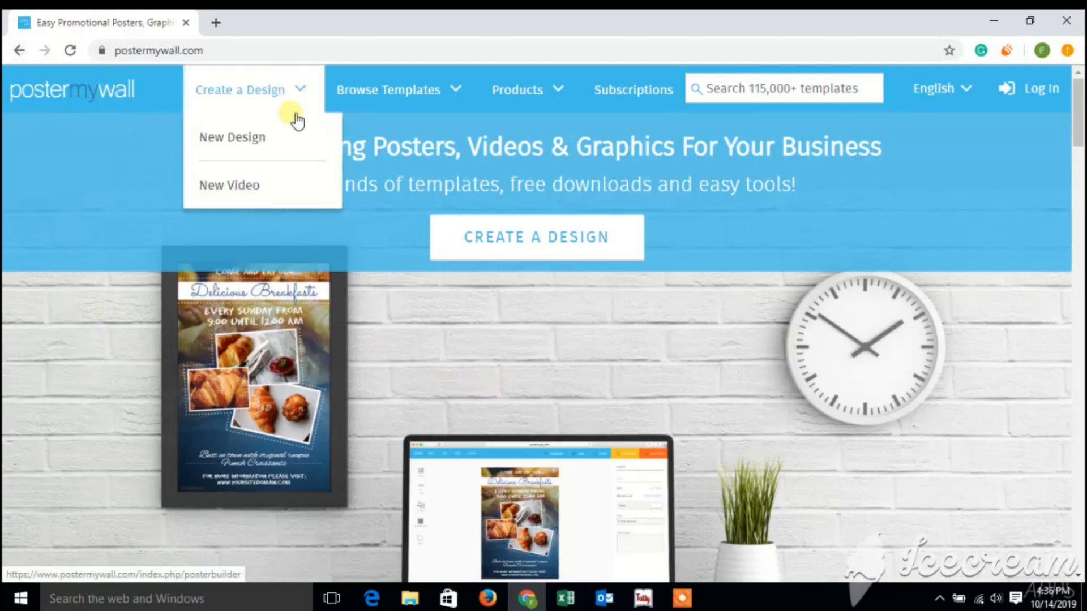
mouse_move(284, 145)
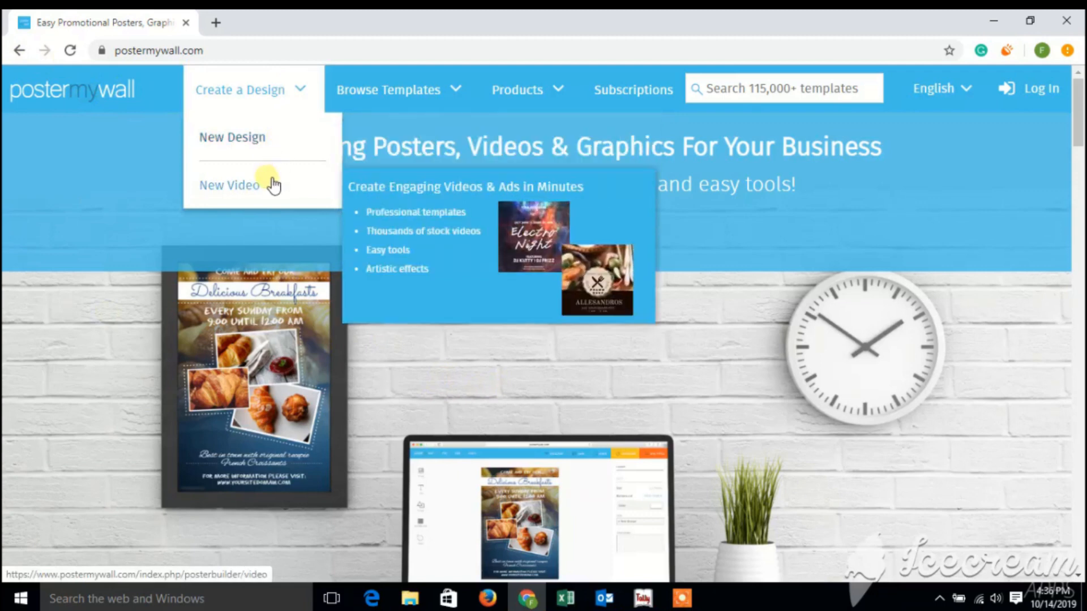
mouse_move(333, 76)
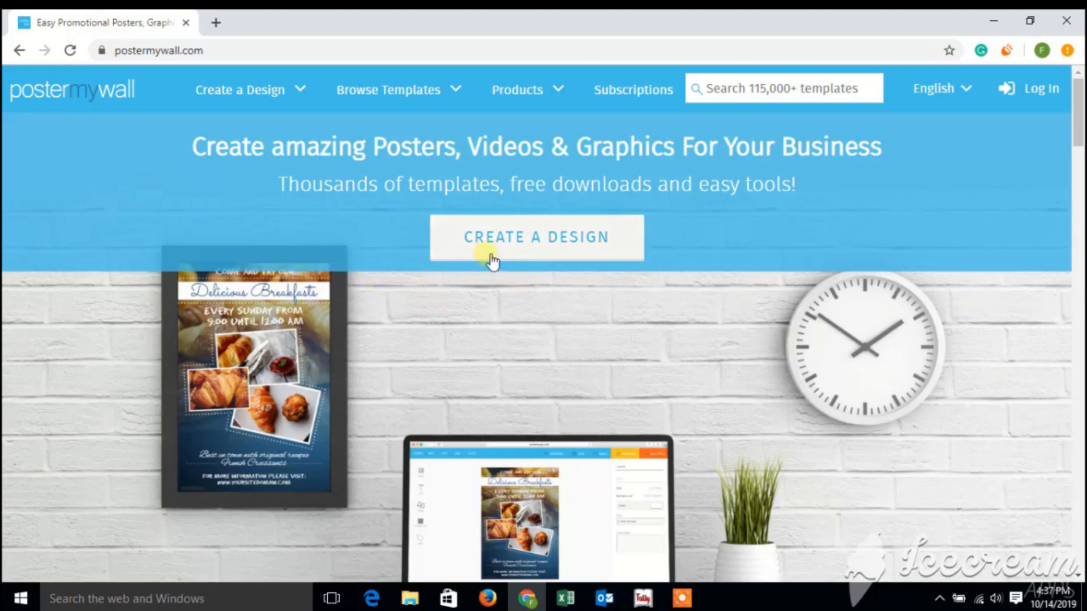
click(536, 244)
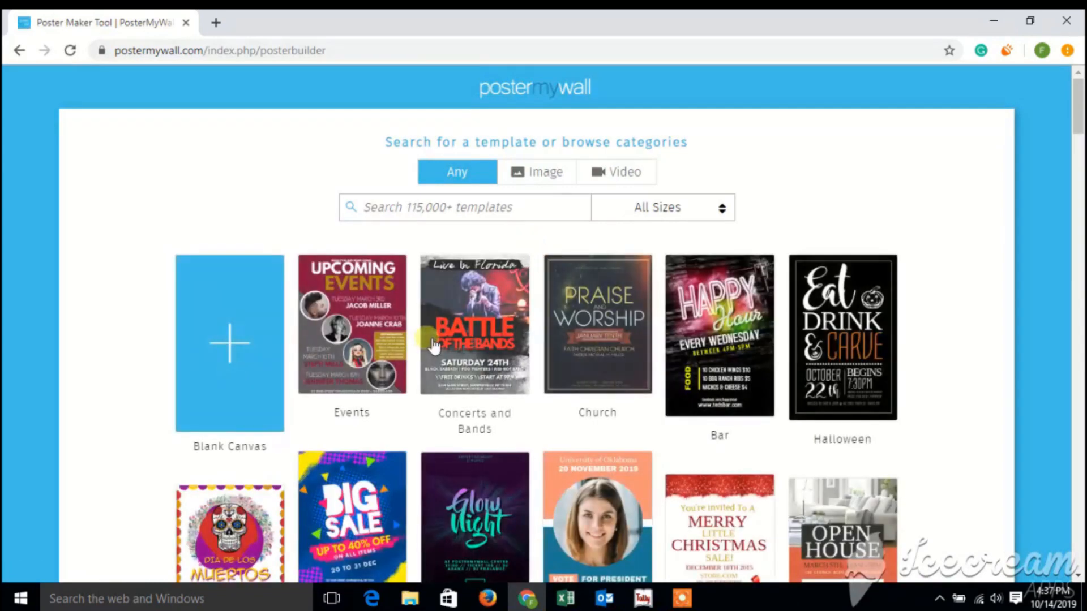
Step: Start from a blank canvas using the popular Facebook Shared Image design type, 1200px × 630px
scroll(803, 464, down, 7)
scroll(784, 474, down, 7)
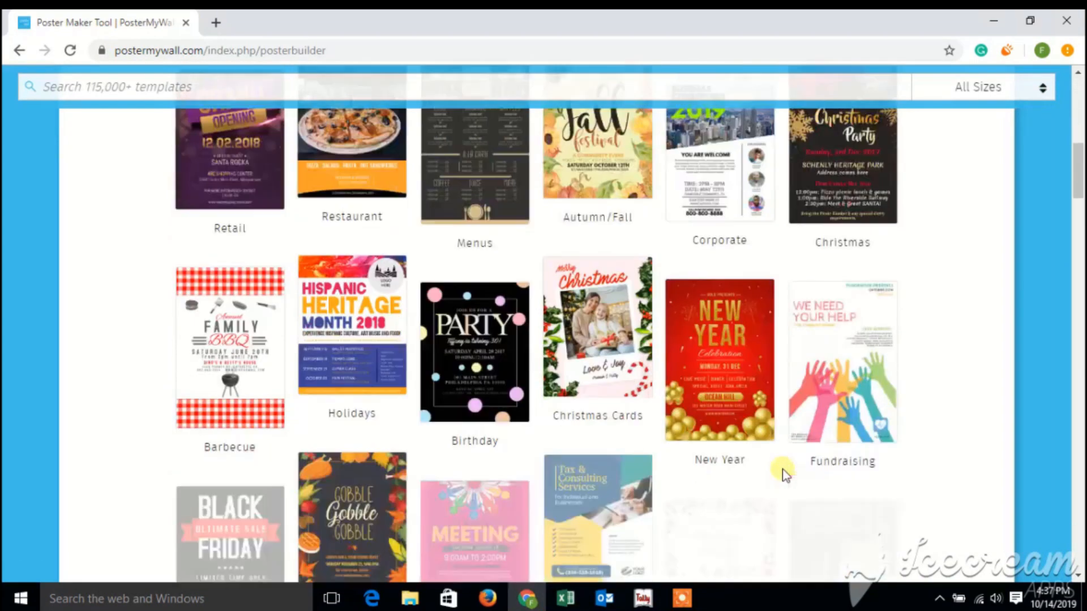
scroll(783, 474, down, 3)
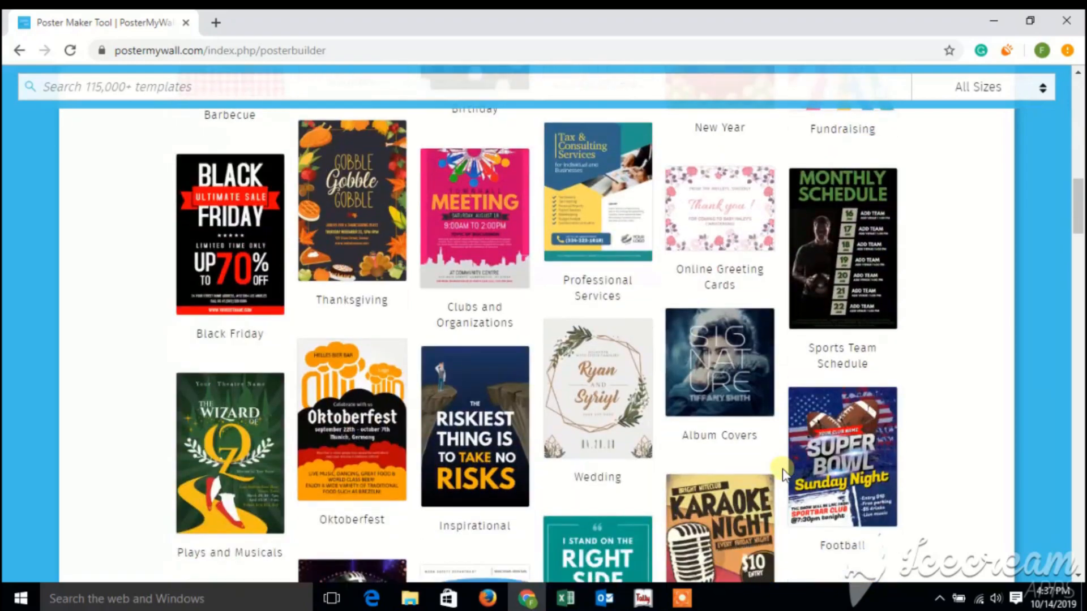
scroll(784, 472, up, 15)
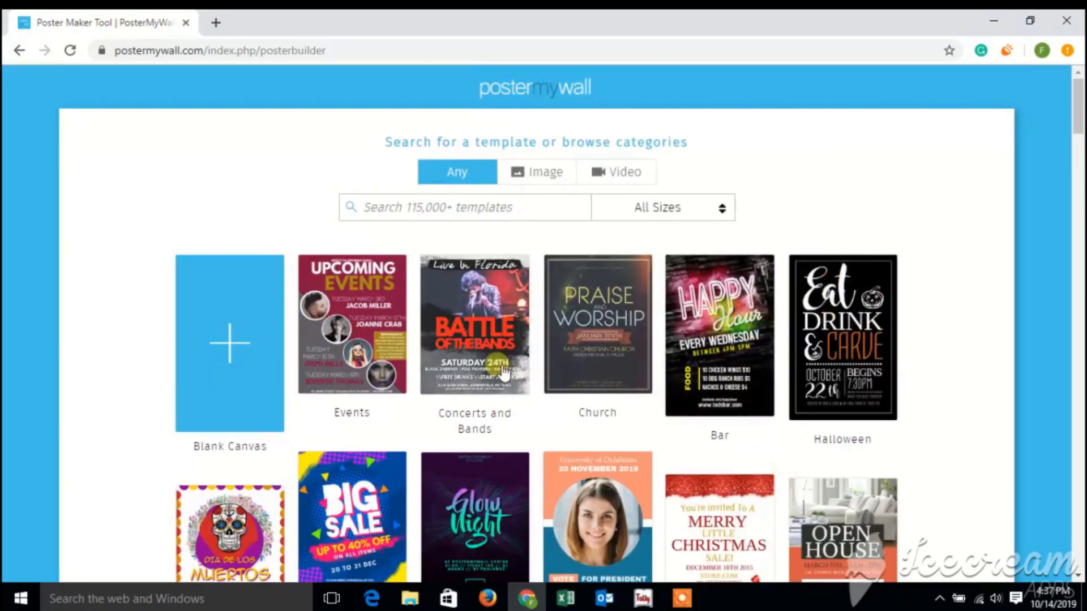
scroll(497, 362, down, 5)
scroll(501, 372, up, 4)
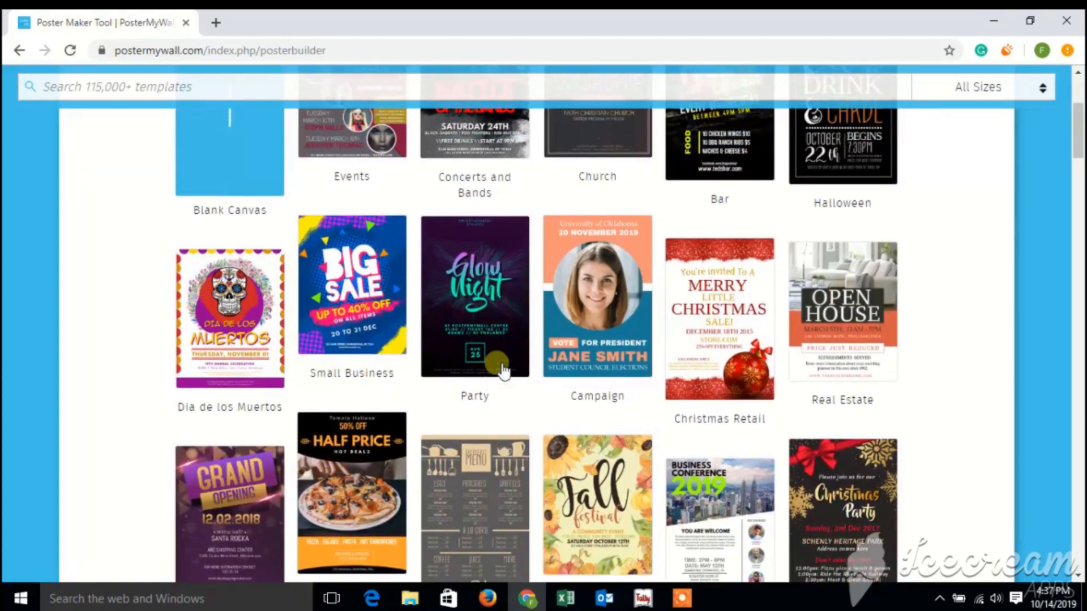
scroll(502, 371, up, 2)
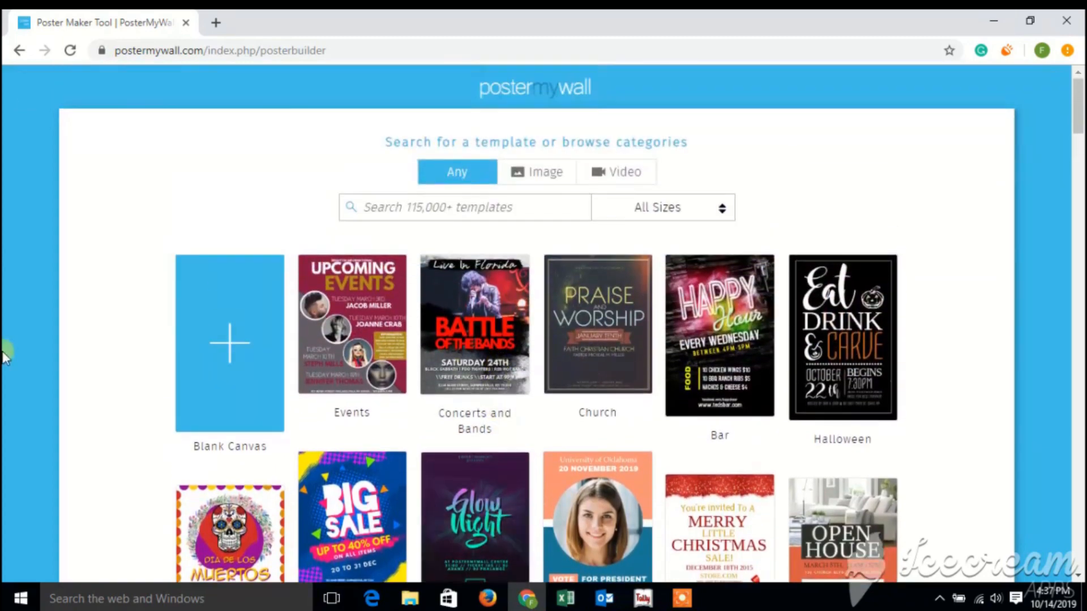
click(253, 350)
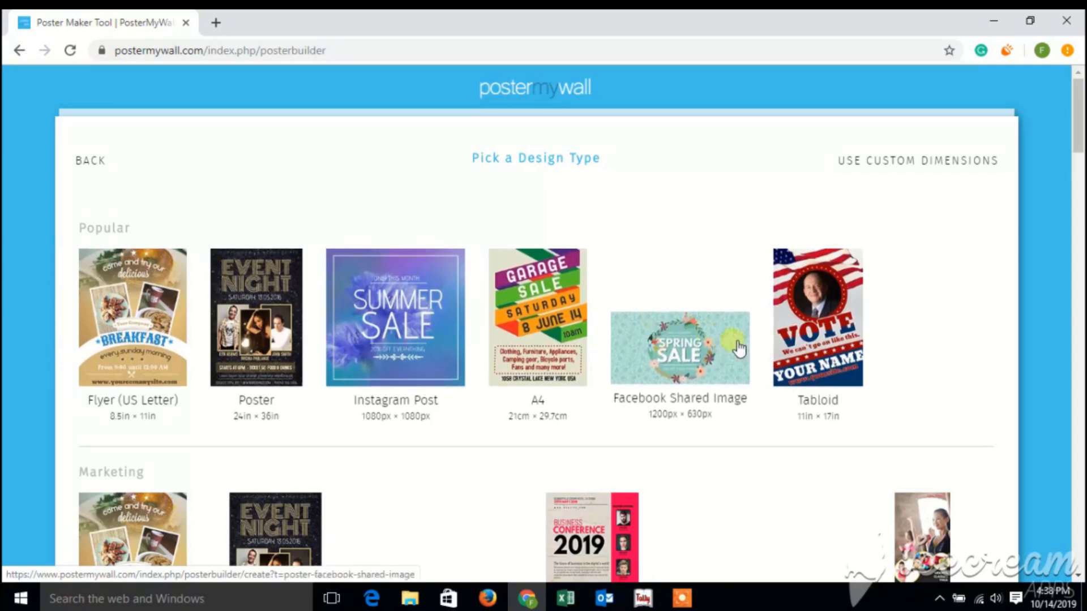
click(709, 364)
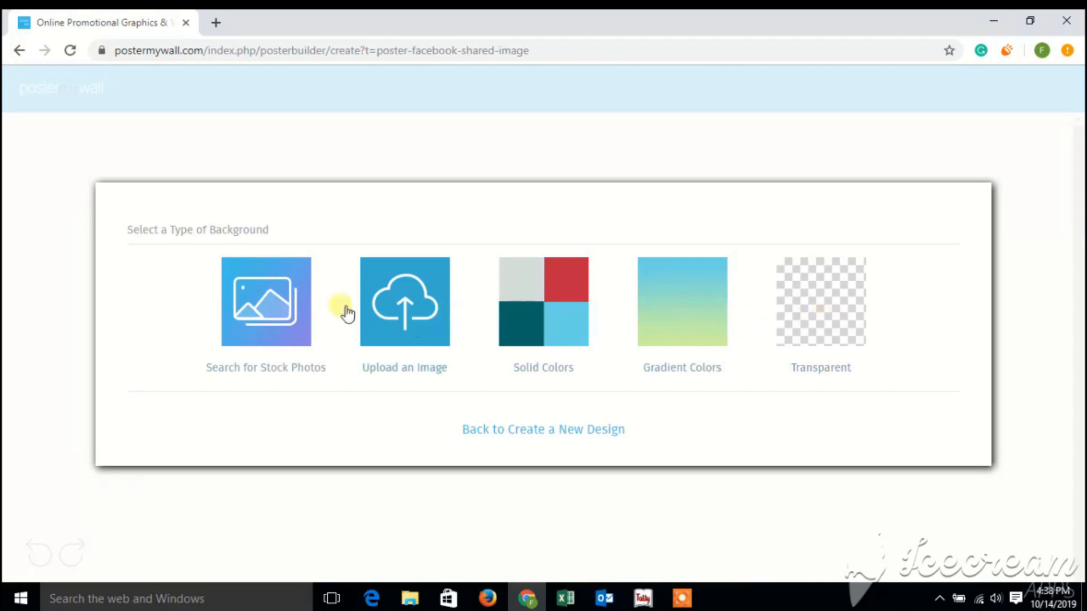
Step: Apply a solid white background to the new design
click(555, 314)
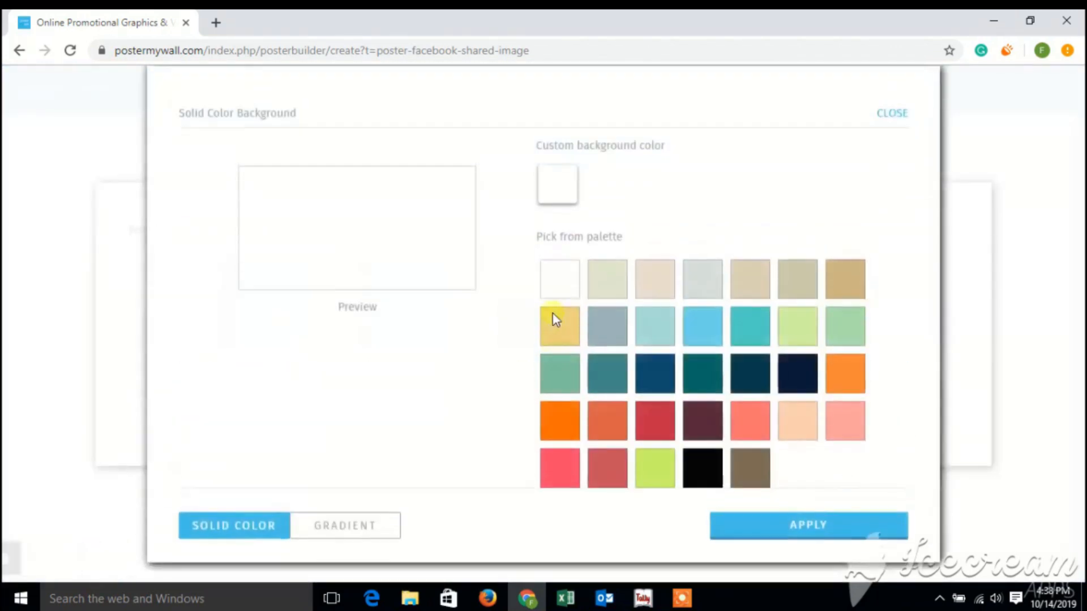
click(548, 198)
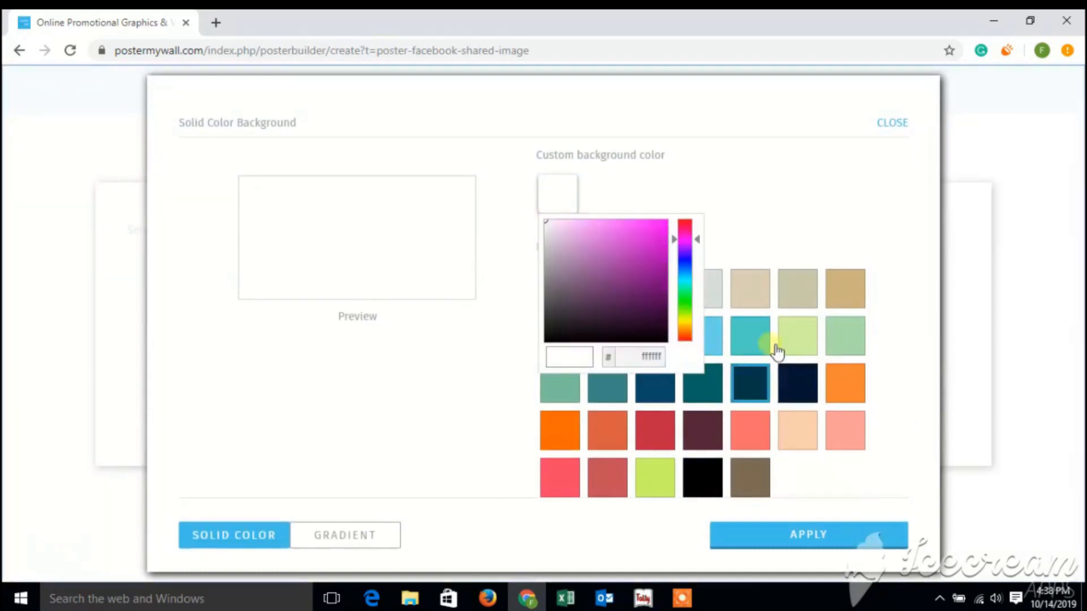
click(771, 223)
click(836, 536)
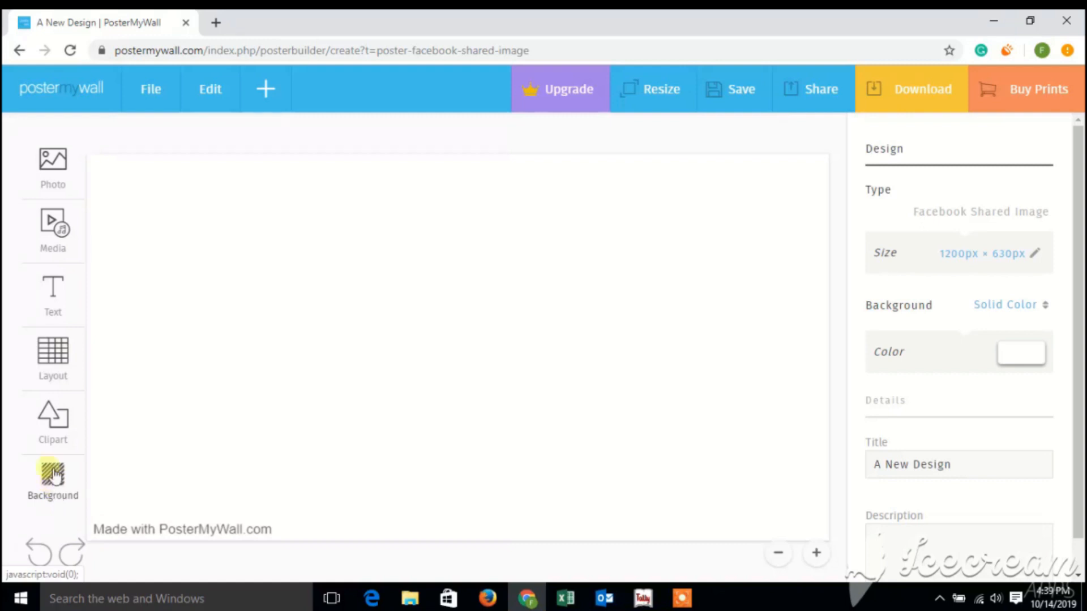
click(53, 442)
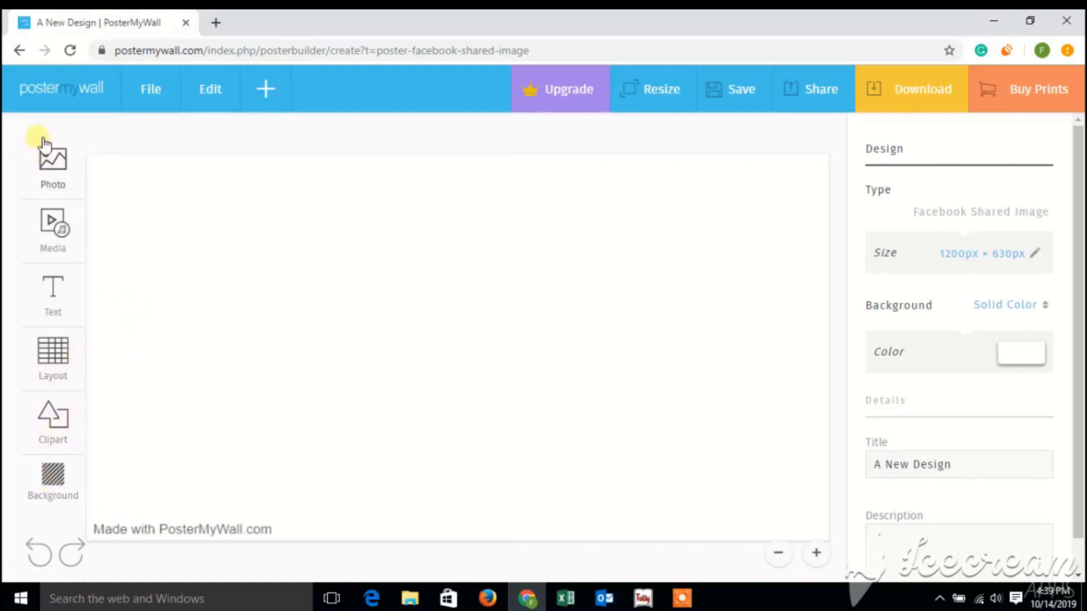
click(68, 163)
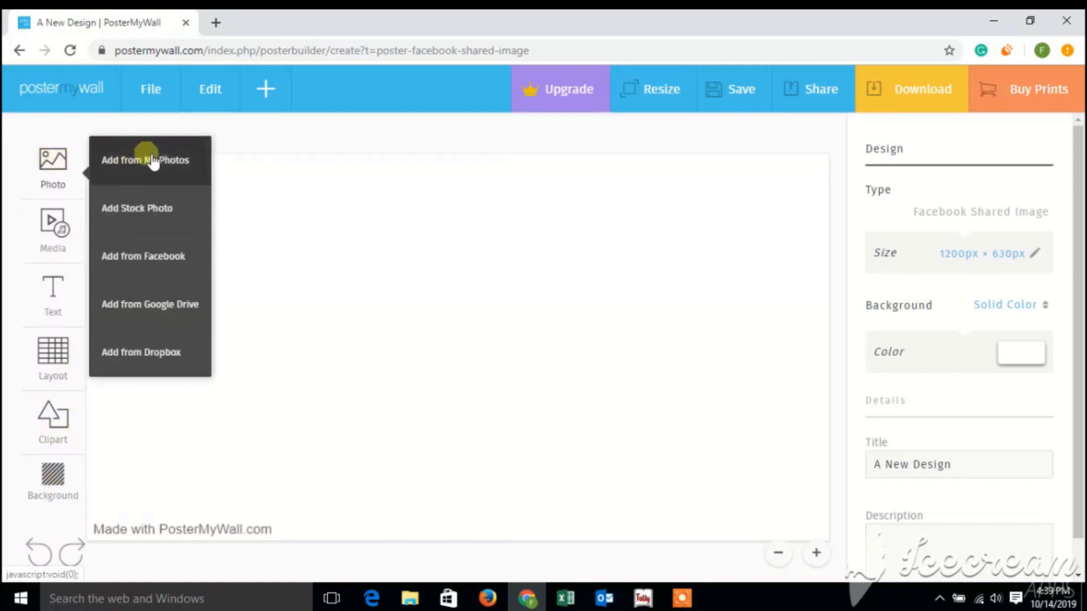
click(49, 243)
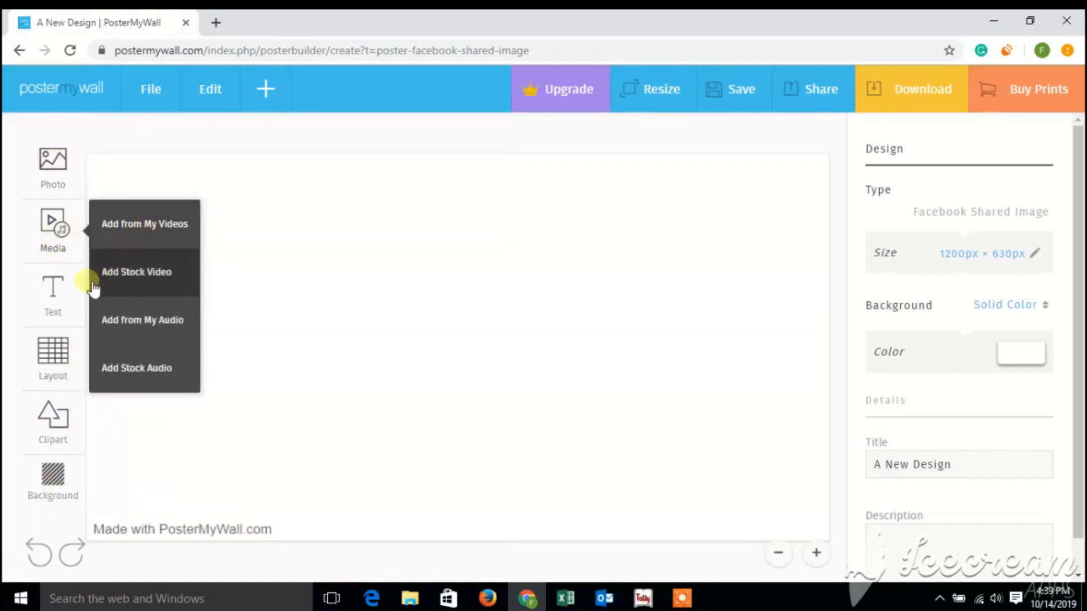
click(61, 293)
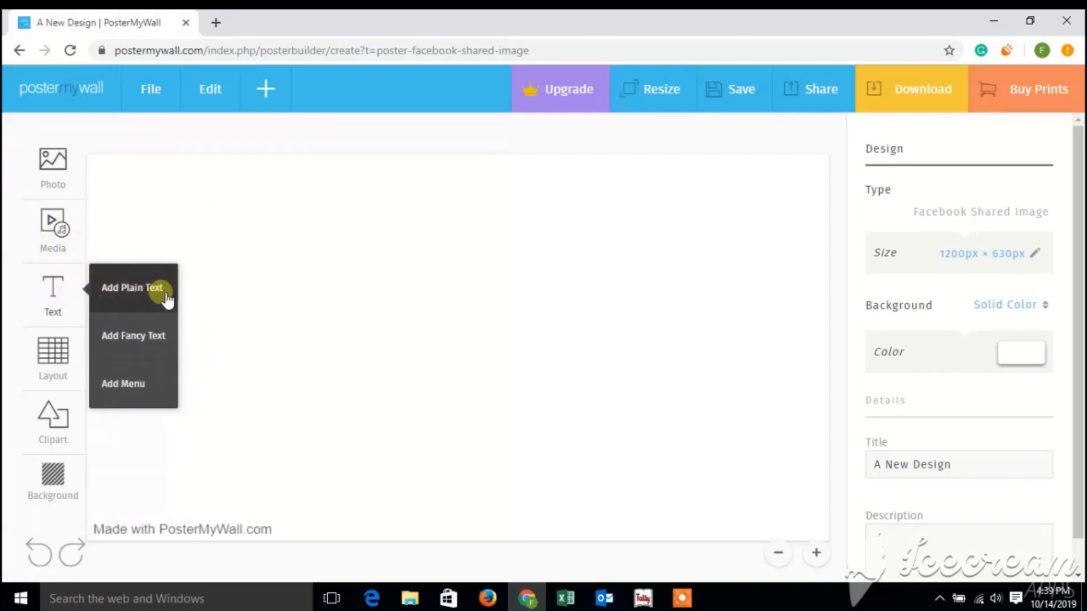
click(69, 368)
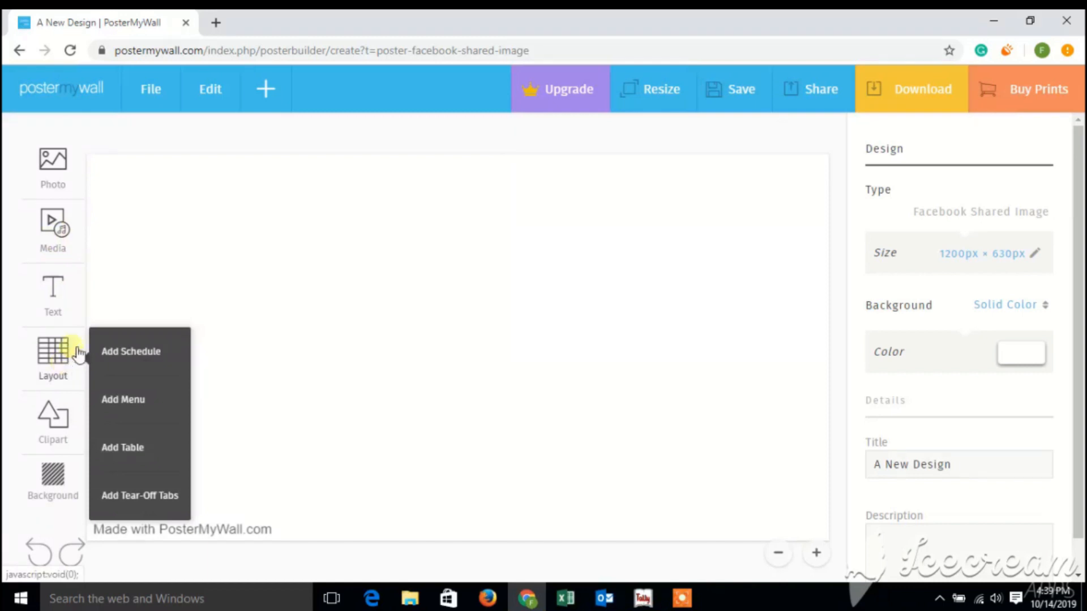
click(154, 243)
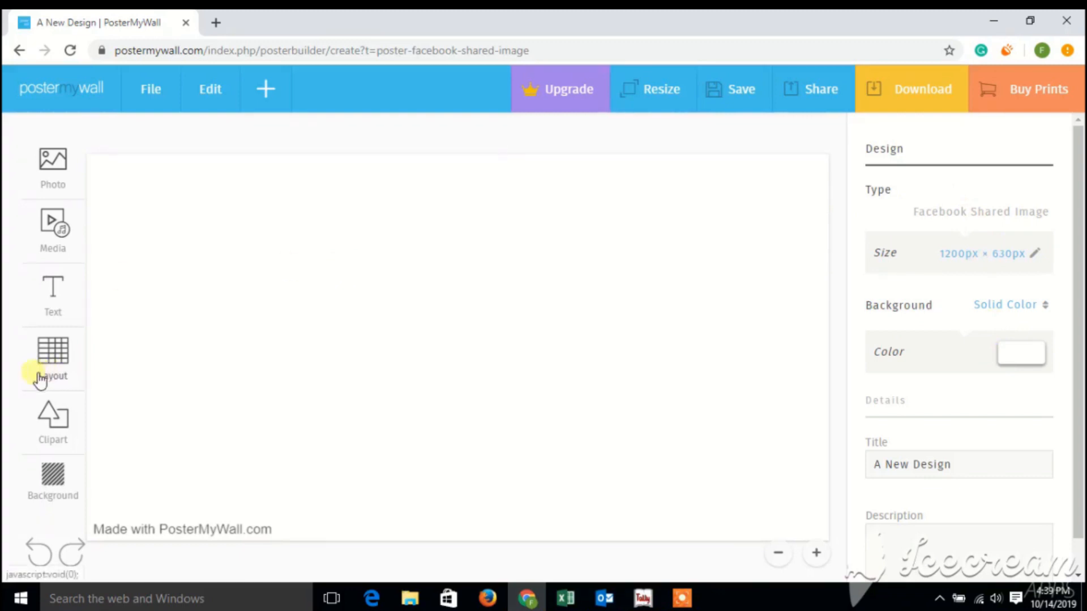
Step: Add the right-triangle shape from the shape collection to the design
click(83, 437)
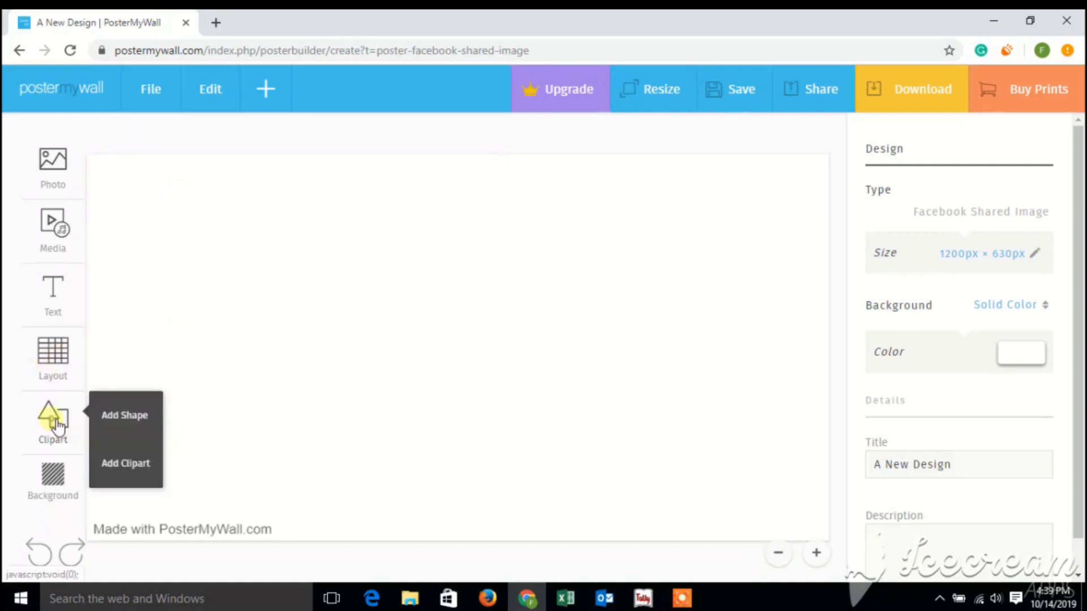
click(122, 416)
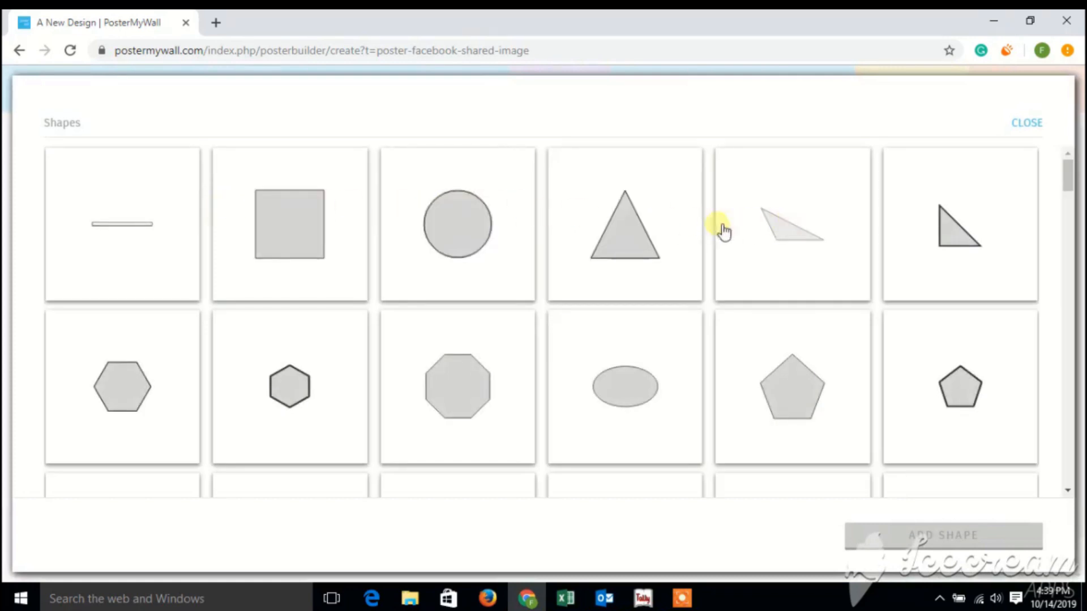
click(973, 251)
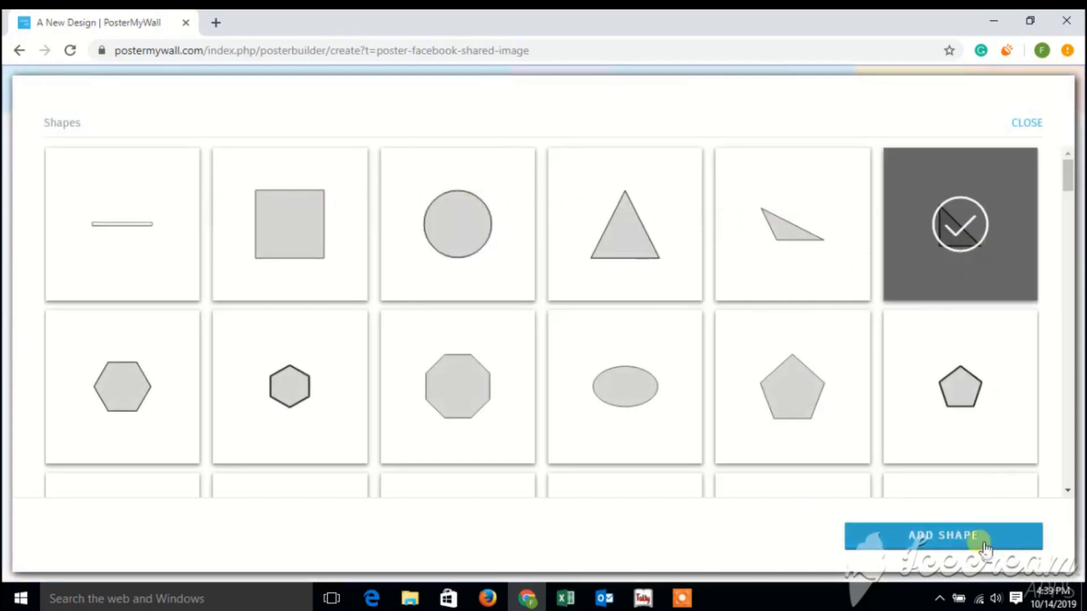
click(985, 543)
Step: Enlarge the triangle from the canvas's upper-left corner to full canvas height and nearly three quarters of the bottom edge
drag(153, 193, 49, 161)
drag(303, 342, 691, 521)
drag(322, 465, 291, 458)
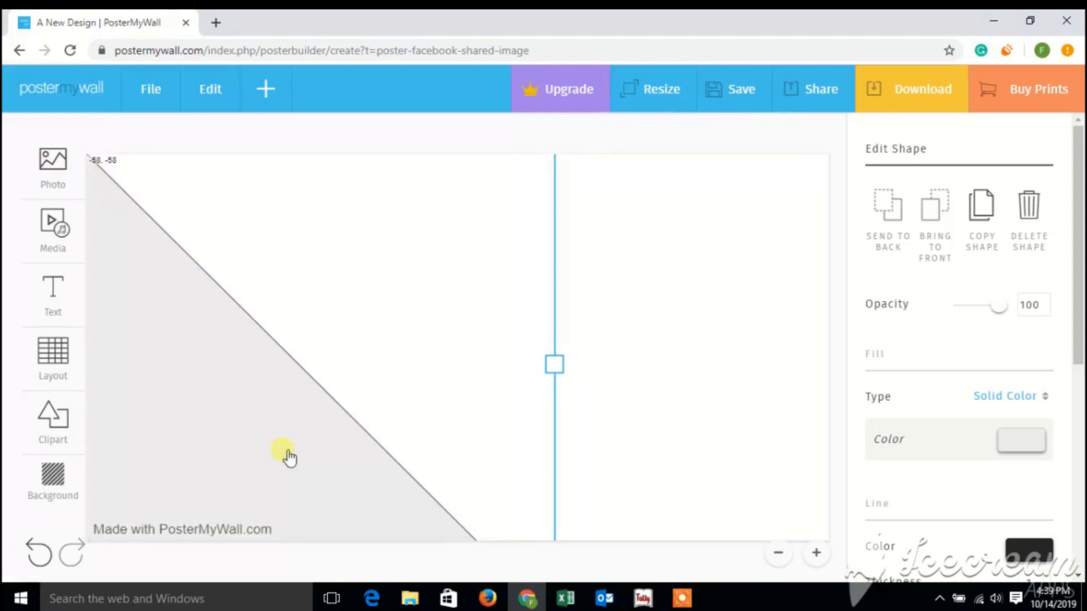
drag(553, 364, 622, 364)
drag(712, 356, 741, 357)
drag(157, 320, 155, 328)
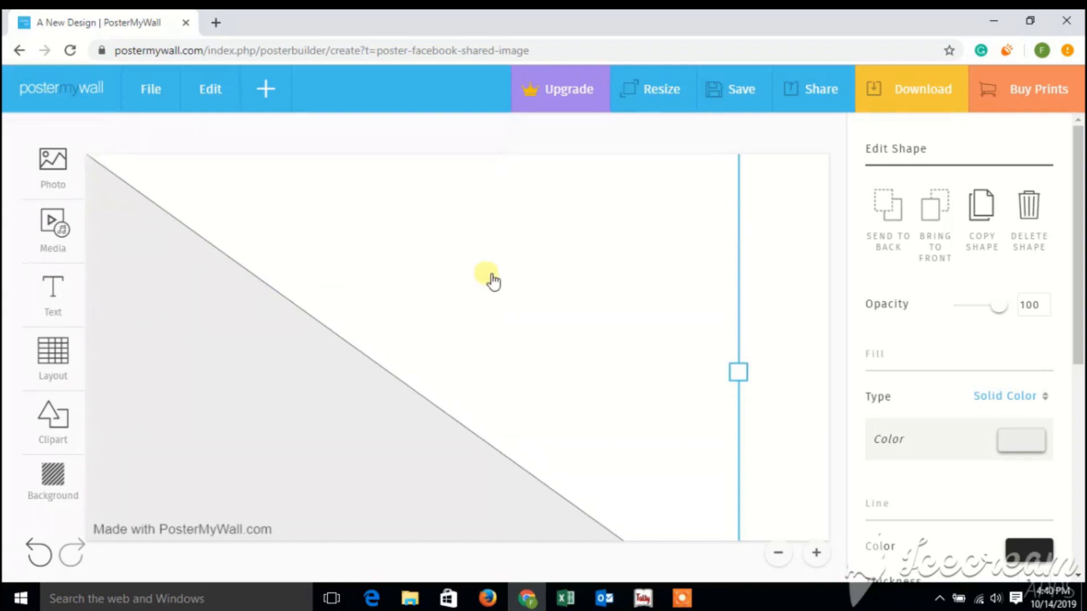
click(772, 277)
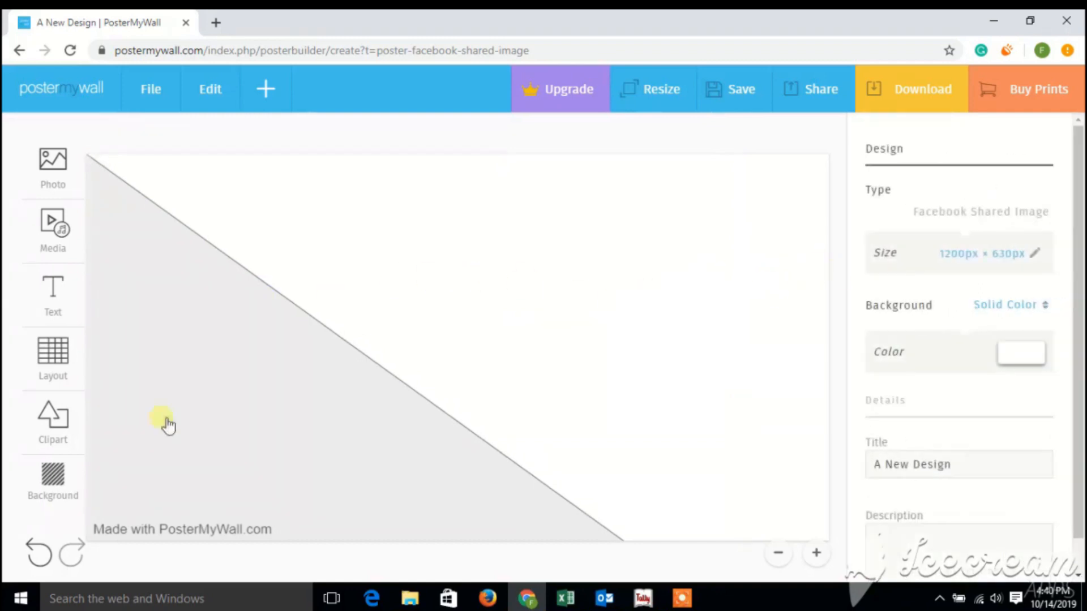
Step: Fill the triangle with the solid turquoise color #40d6db
click(184, 427)
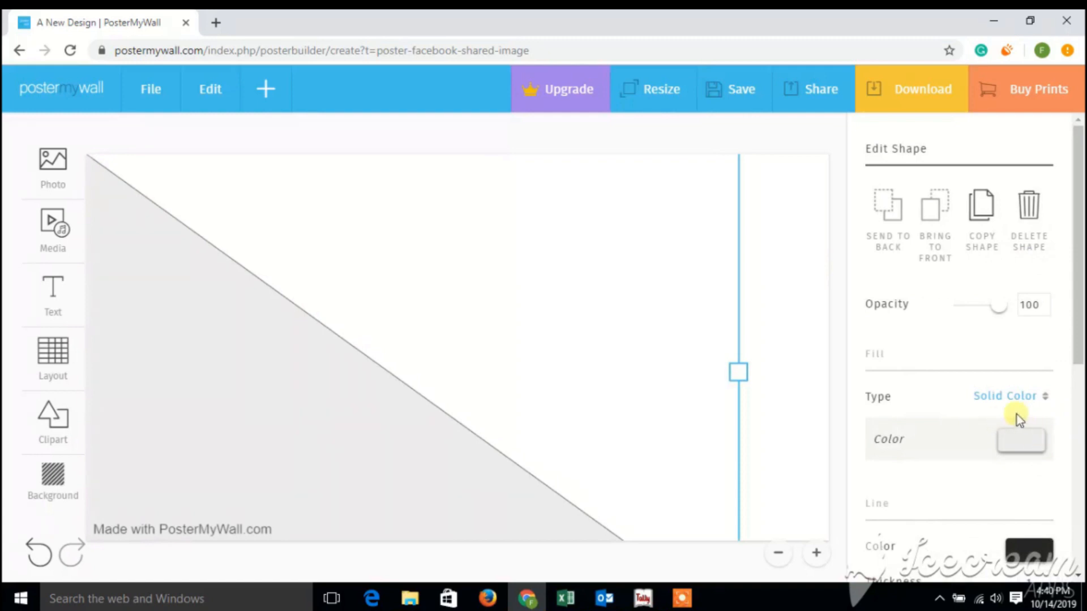
click(1026, 447)
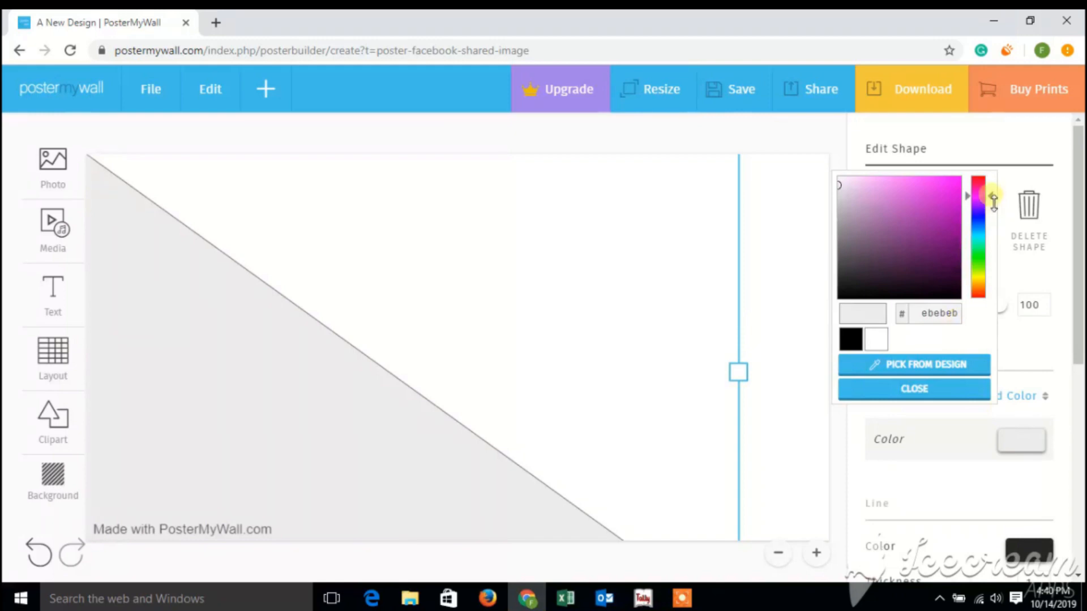
drag(993, 207, 994, 243)
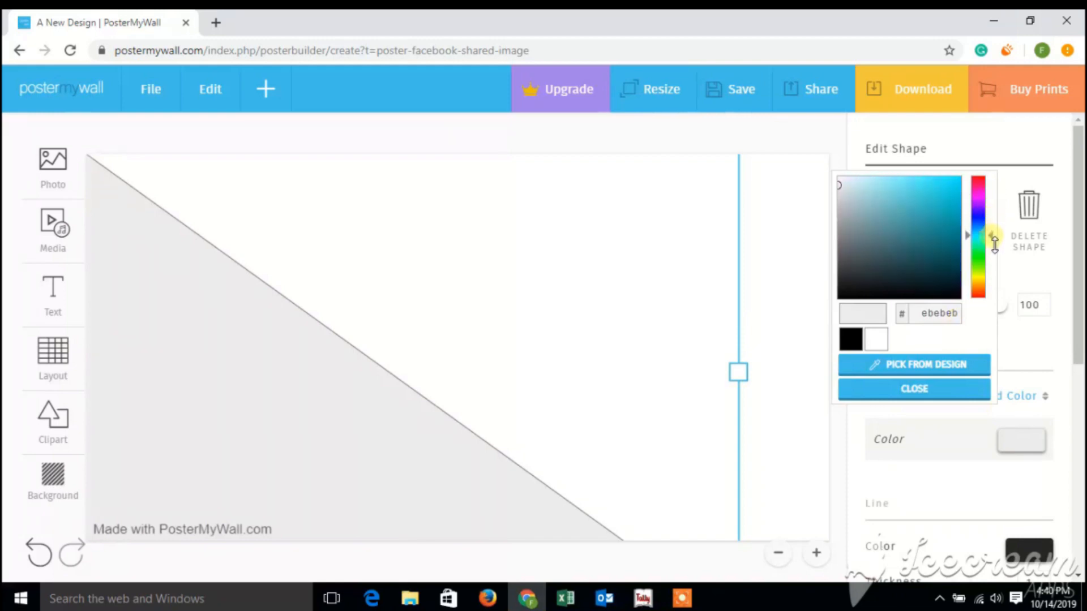
click(946, 198)
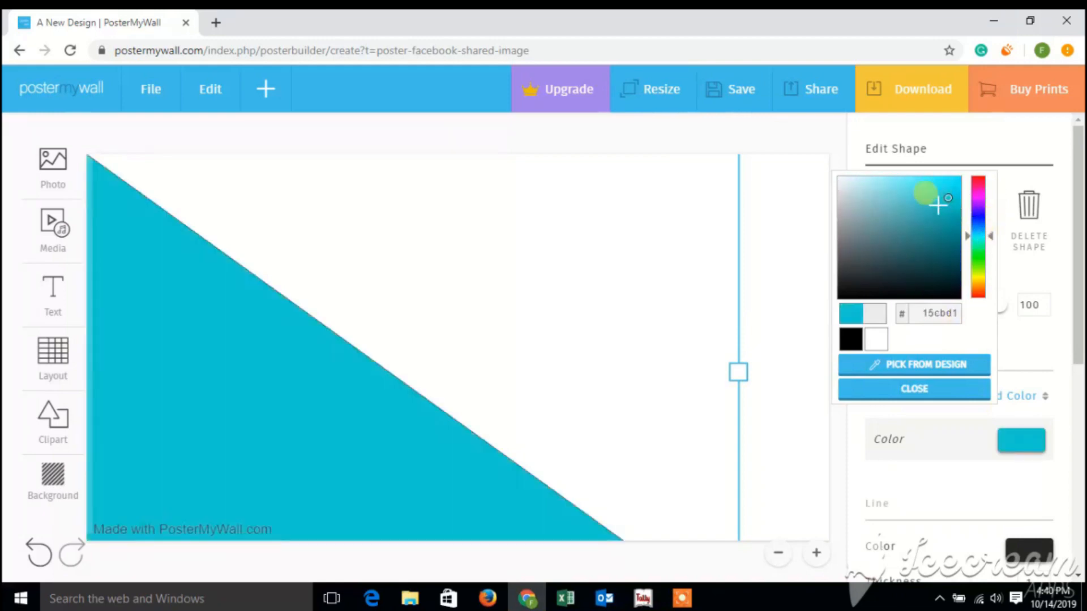
click(923, 192)
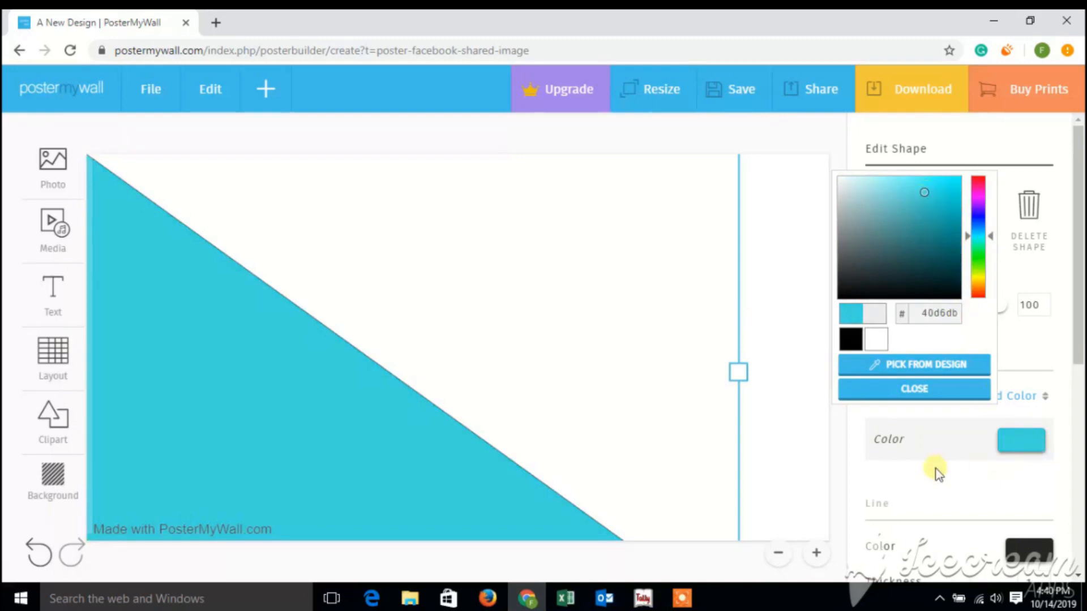
click(923, 387)
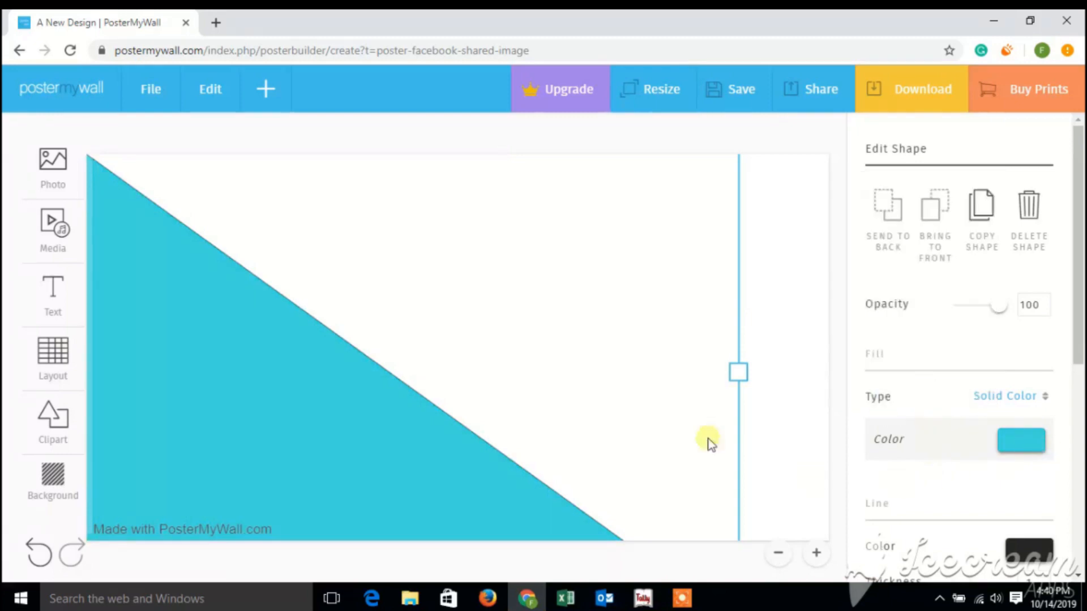
click(769, 322)
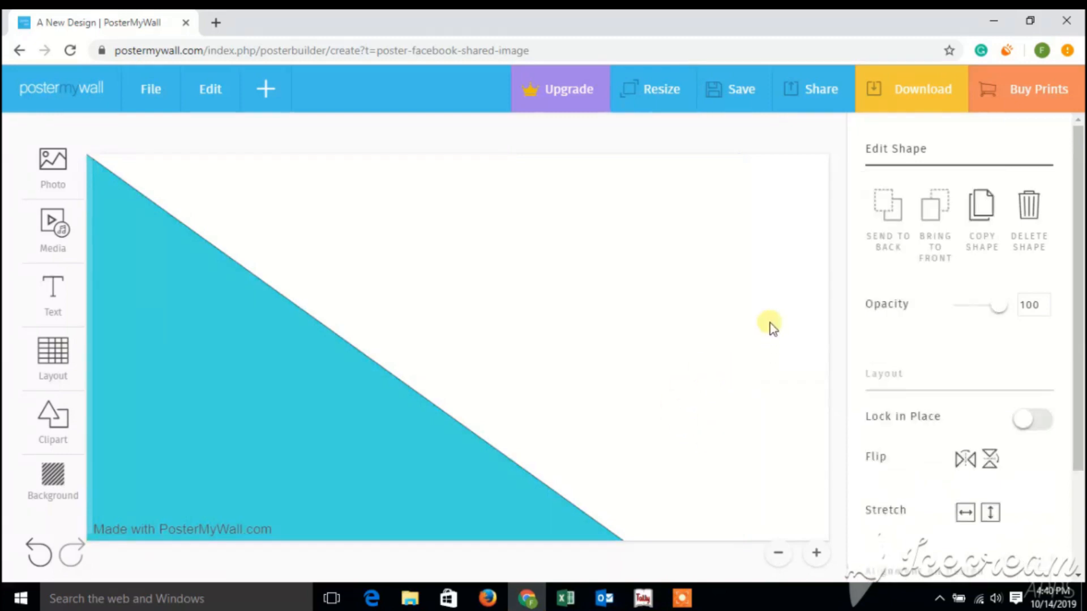
Step: Add a plain text box to the design and place it over the lower part of the turquoise triangle
click(53, 290)
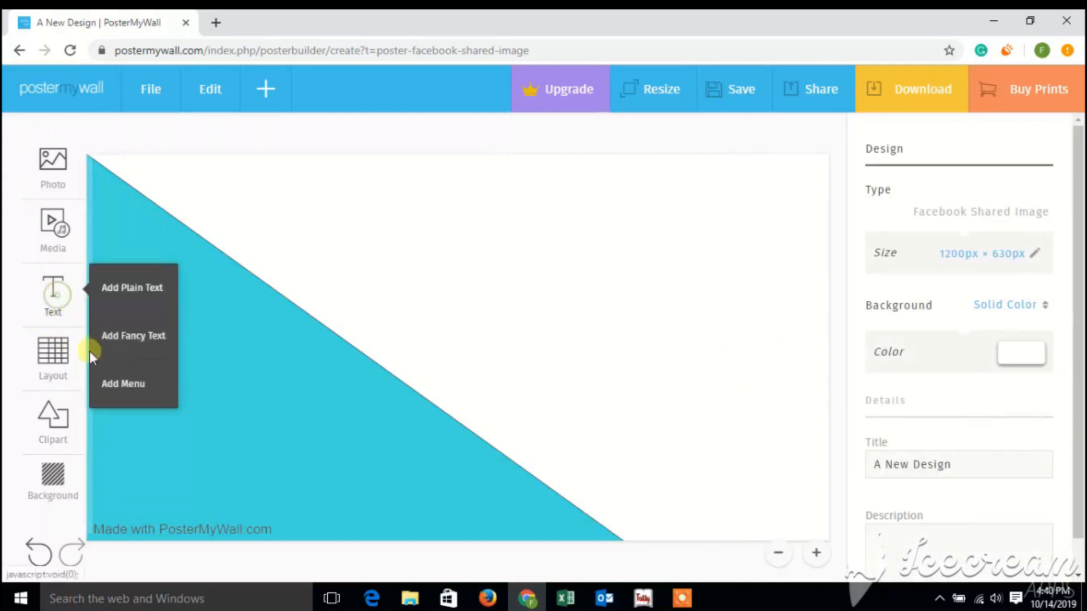
click(126, 294)
drag(281, 238, 517, 435)
Step: Replace the placeholder text with "PosterMyWall" and narrow the text box to fit the word
click(347, 440)
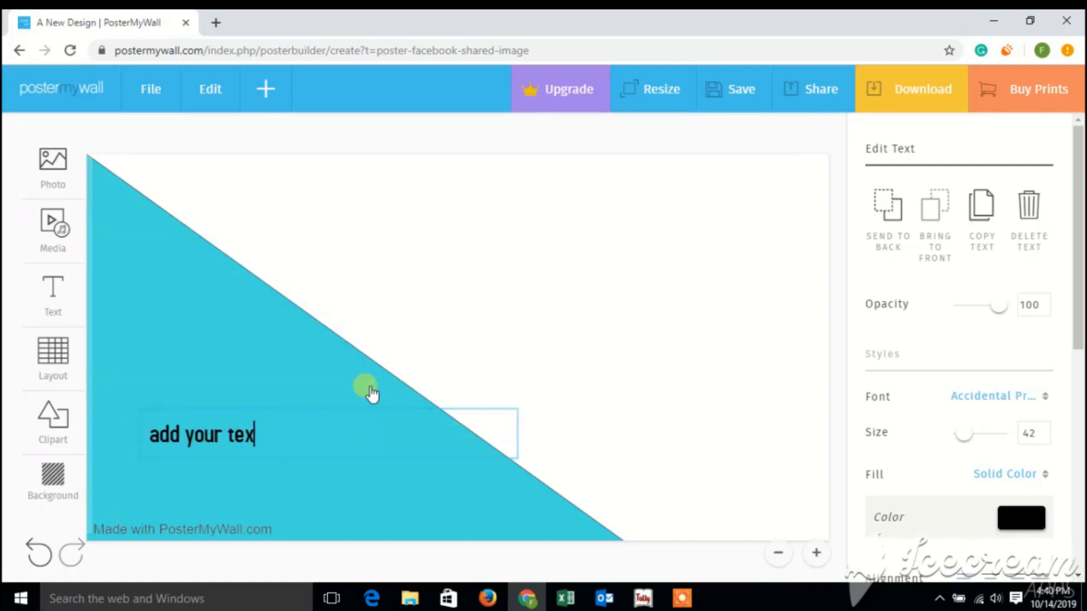
key(BackSpace)
key(BackSpace)
key(BackSpace)
key(BackSpace)
key(BackSpace)
key(BackSpace)
key(BackSpace)
key(BackSpace)
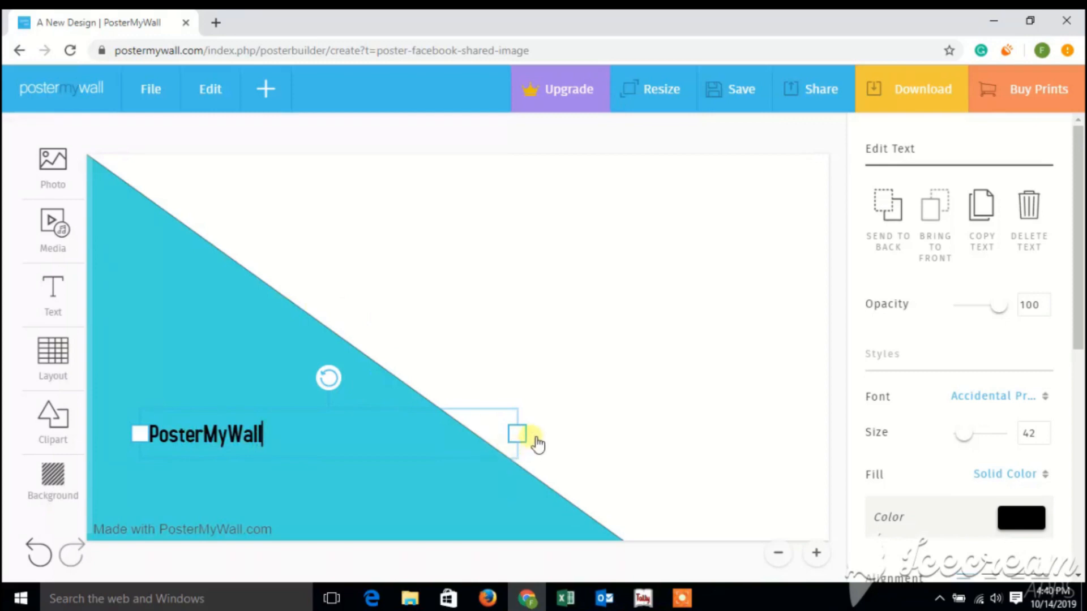
drag(517, 434, 296, 435)
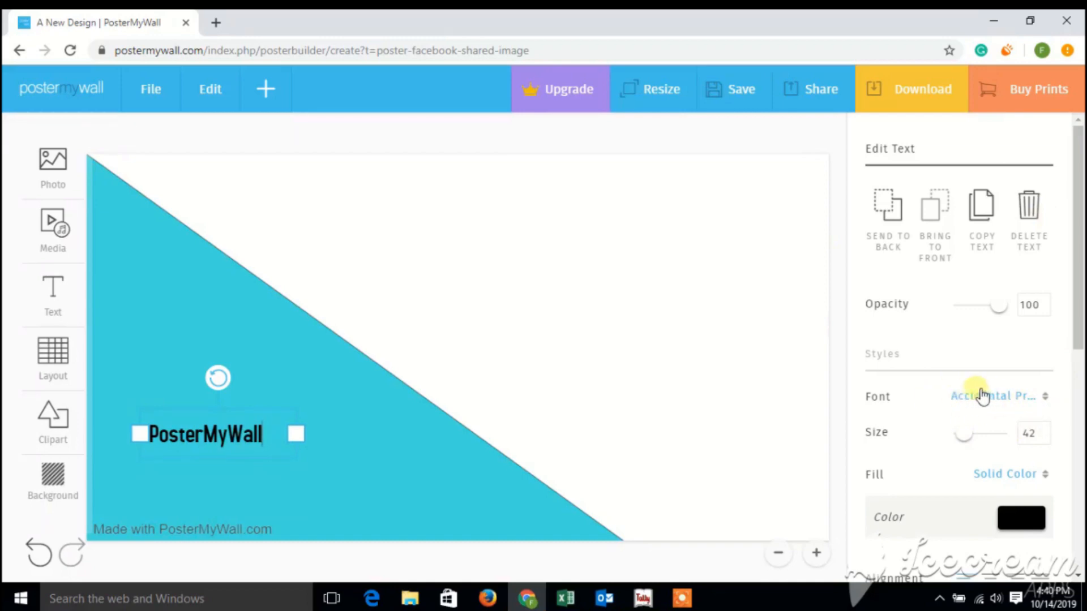
Step: Set the font of the "PosterMyWall" text to Creepster
click(1046, 397)
scroll(1044, 398, down, 4)
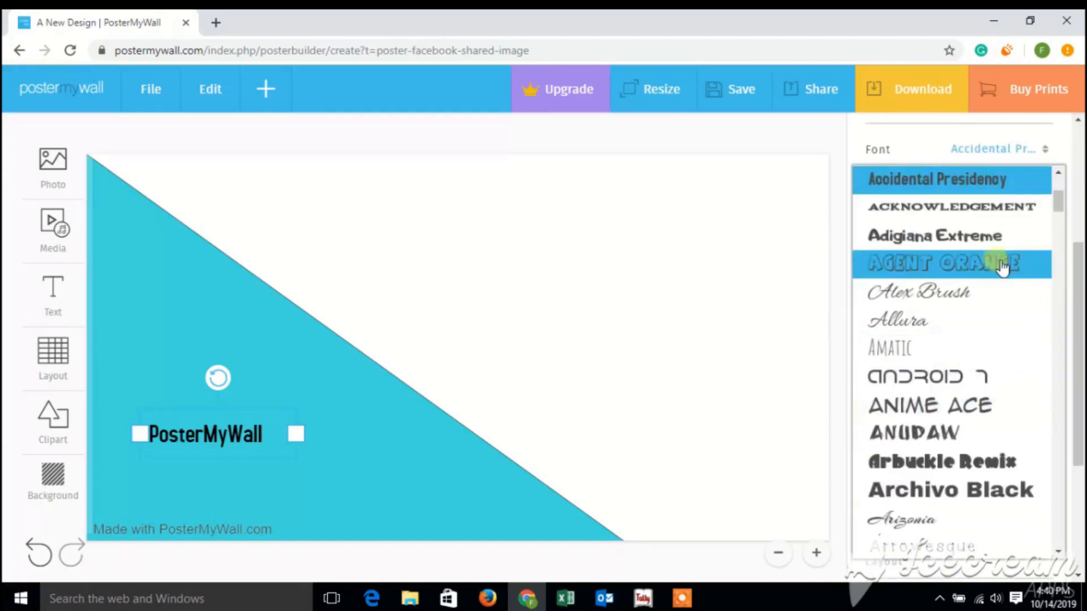
scroll(951, 442, down, 10)
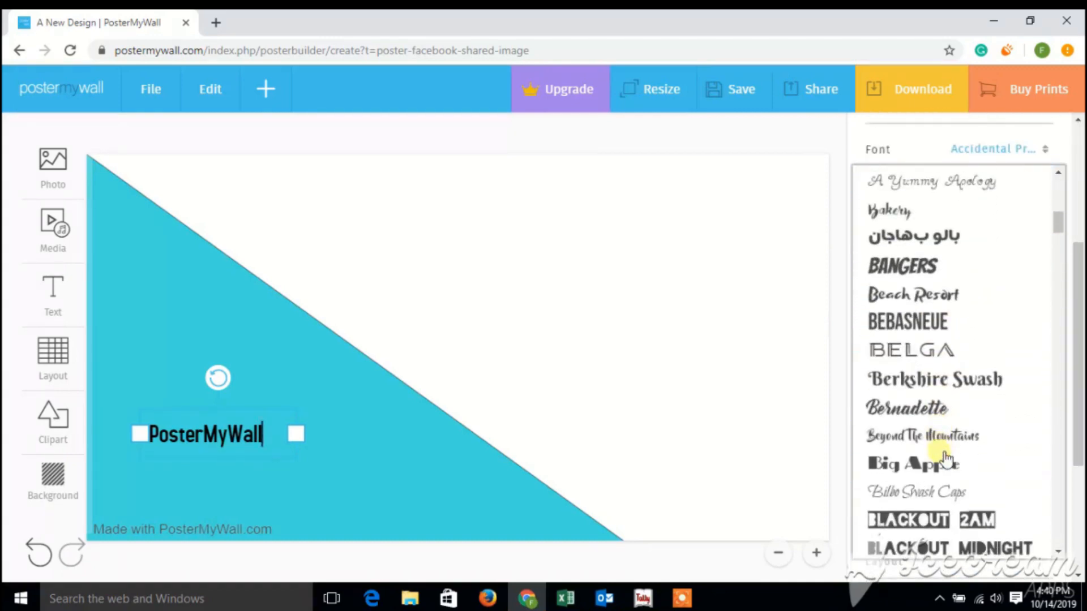
scroll(945, 458, down, 5)
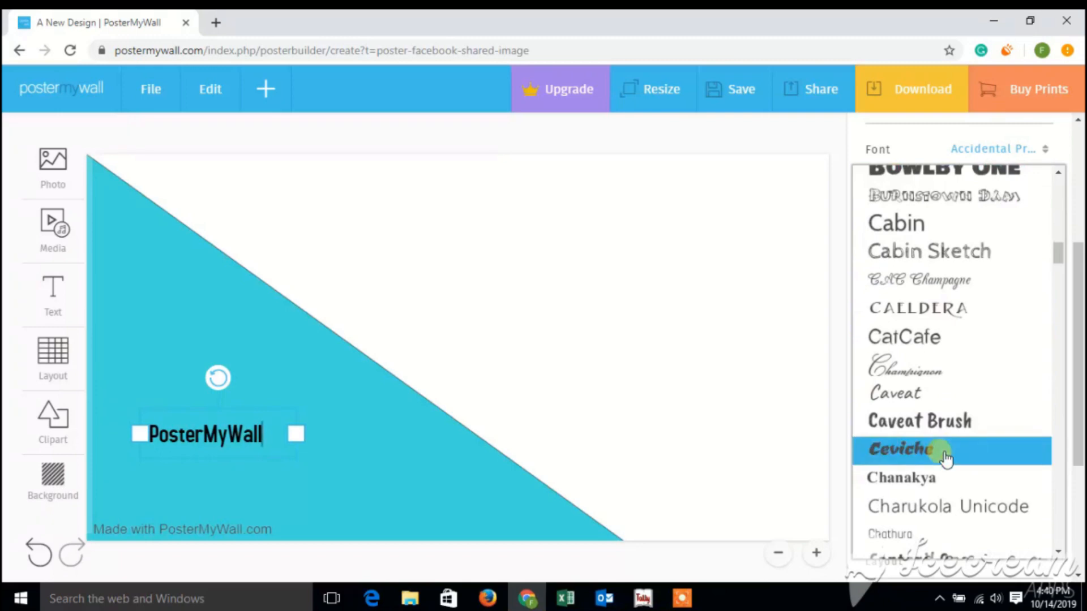
scroll(946, 457, down, 3)
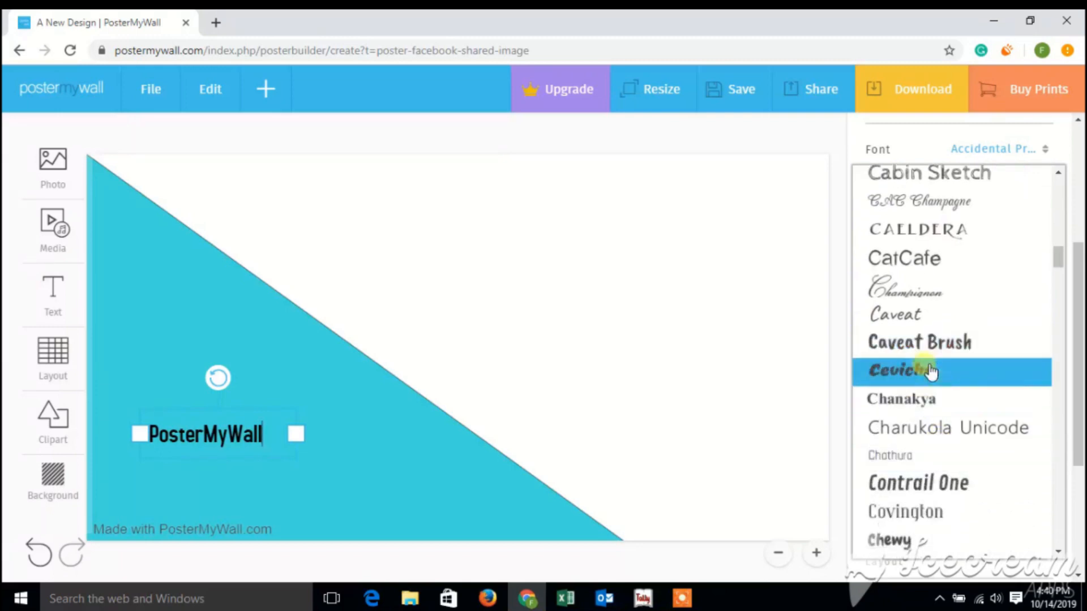
scroll(940, 479, up, 5)
scroll(940, 480, down, 12)
scroll(934, 478, down, 6)
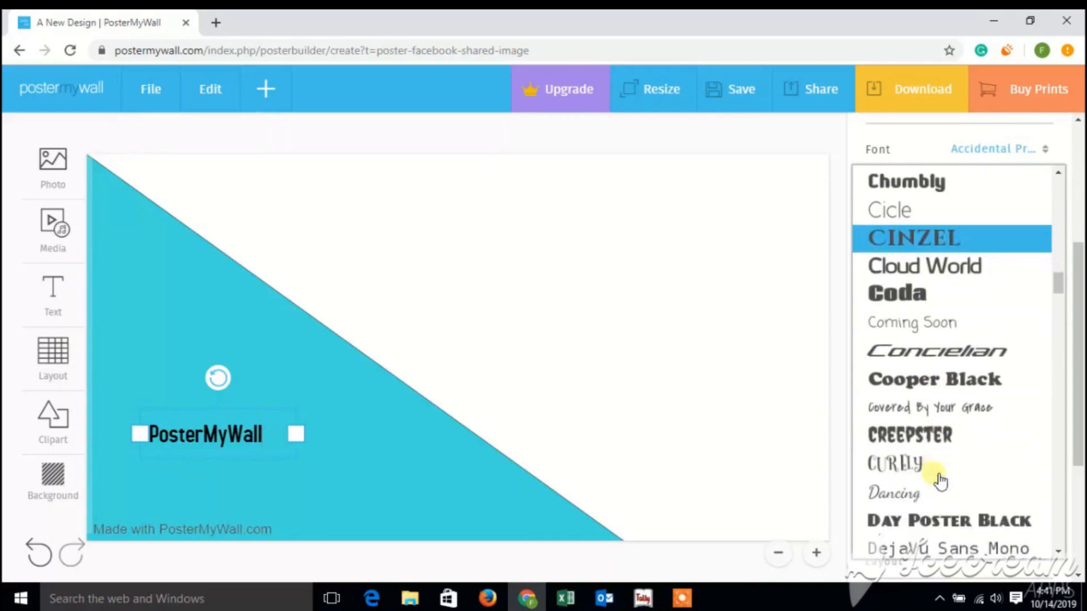
click(911, 357)
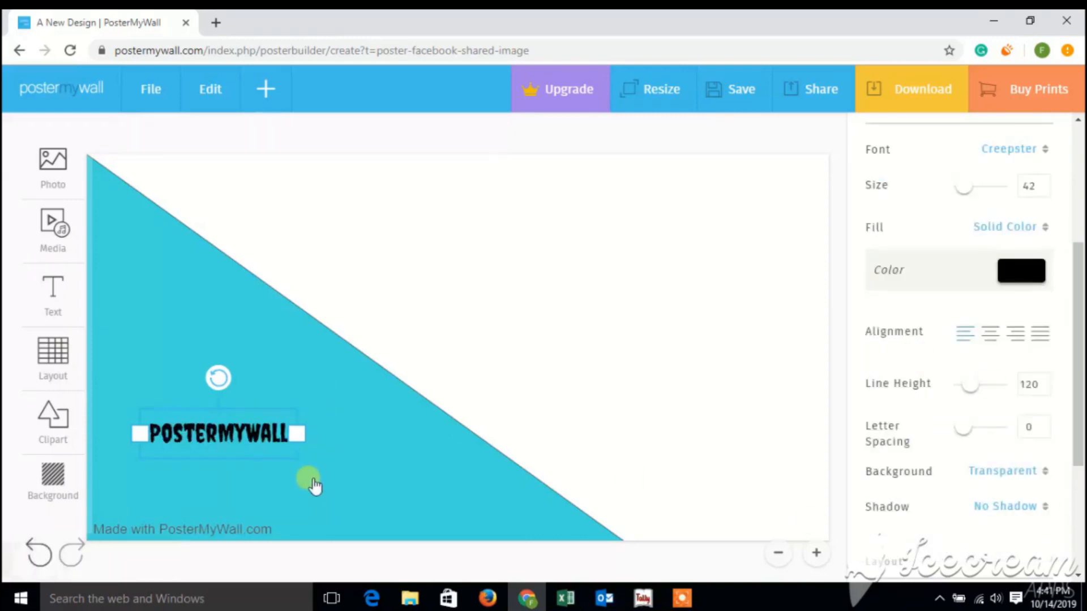
Step: Widen the "PosterMyWall" text box and set its font size to 80
drag(296, 435, 349, 433)
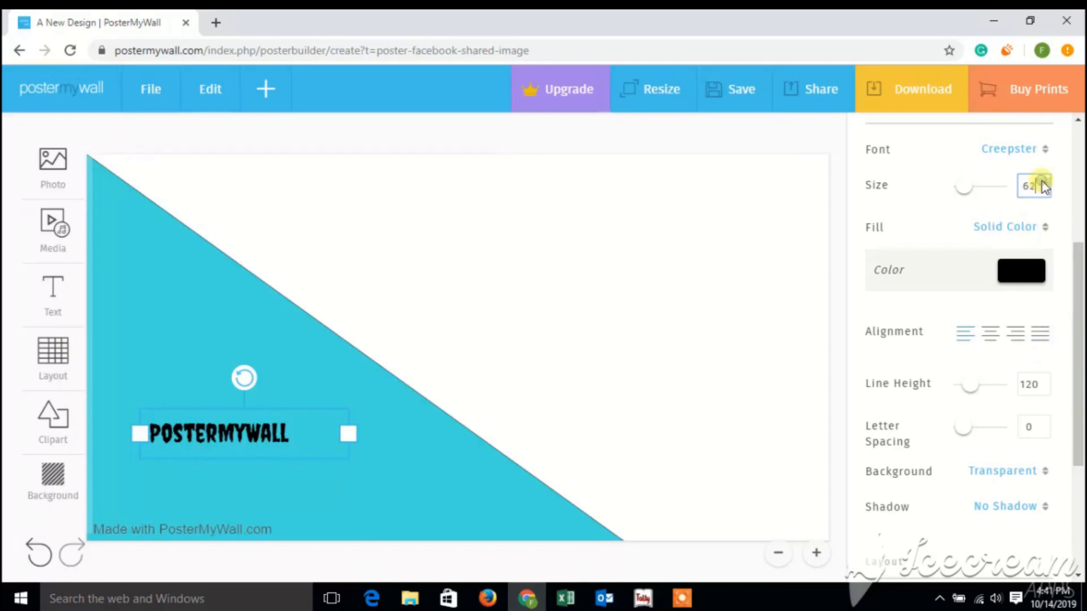
key(Return)
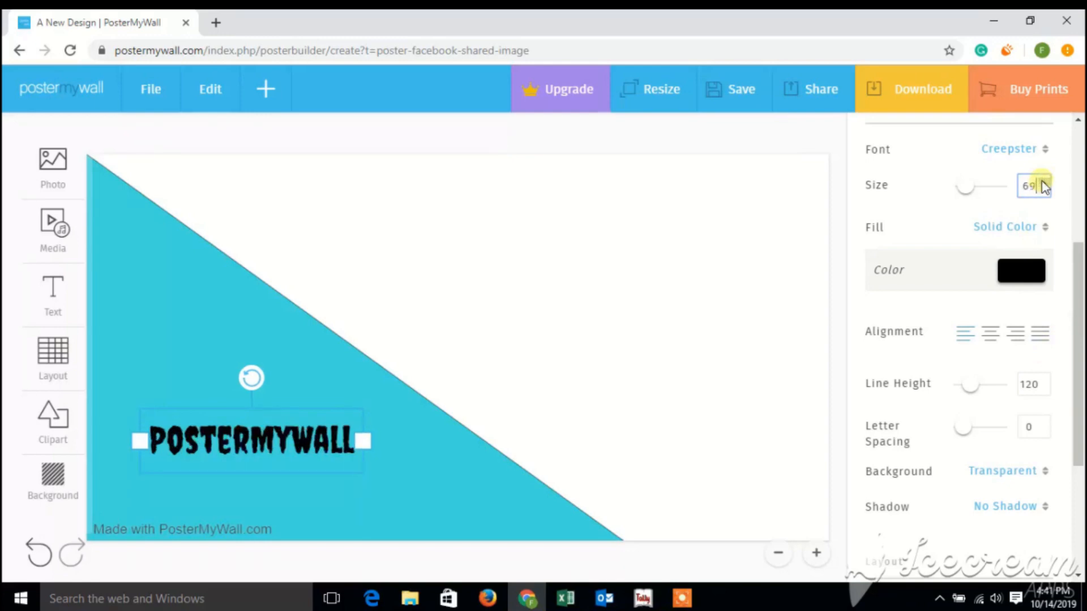
click(1041, 182)
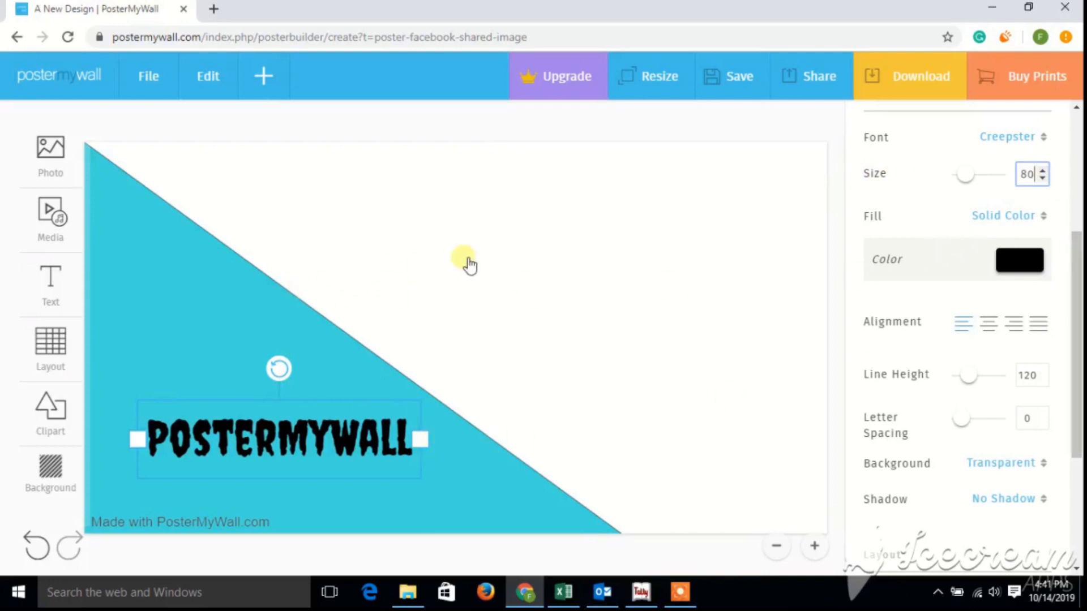
click(356, 352)
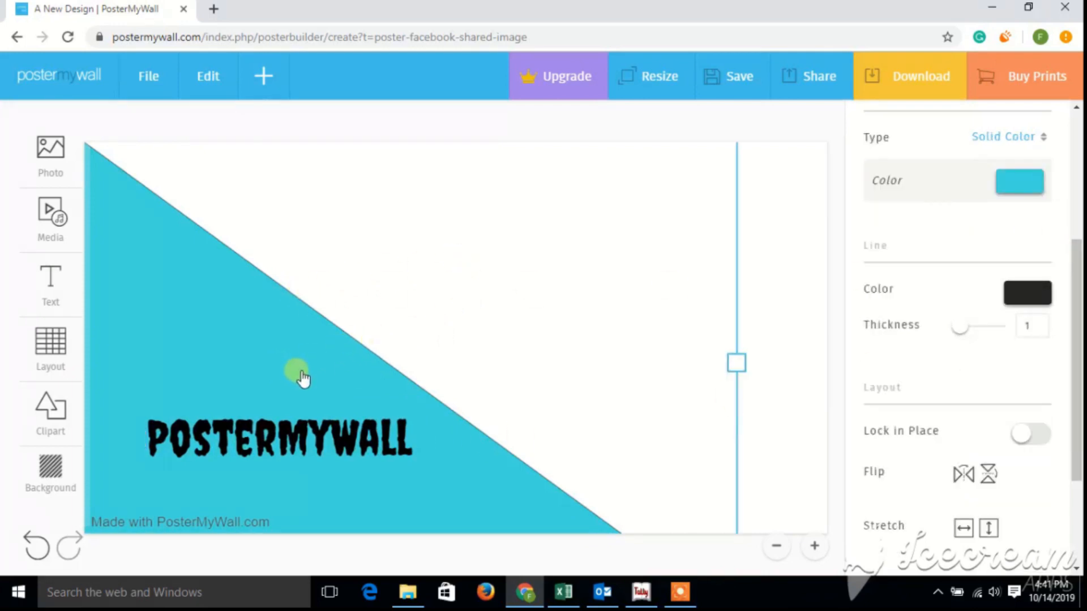
click(754, 299)
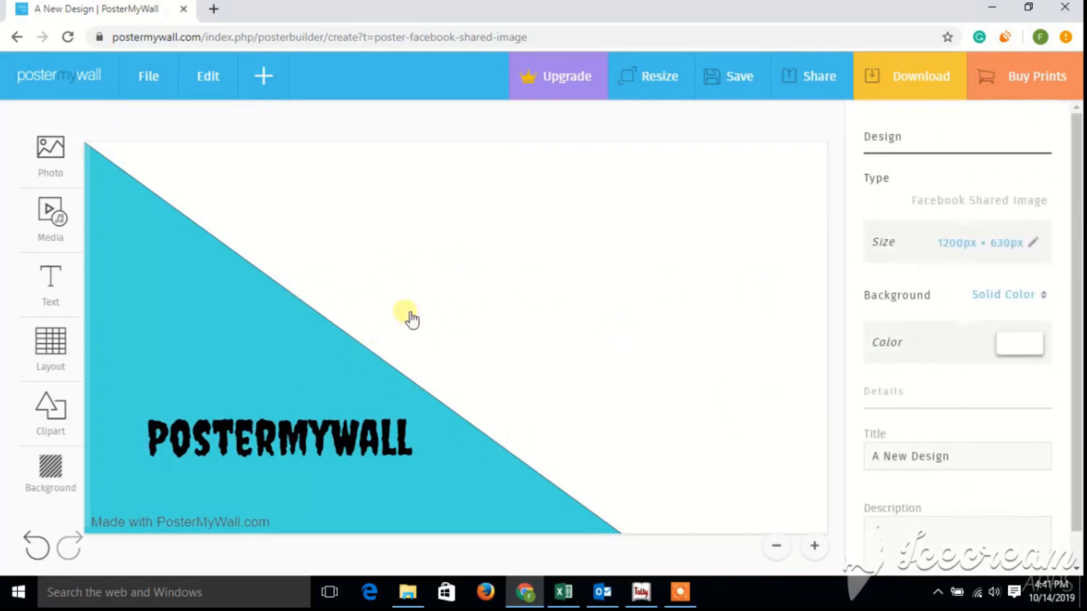
Step: Upload the image "MY CHANNEL_thumbnail" from New folder on Local Disk (E:) and add it to the design
click(66, 161)
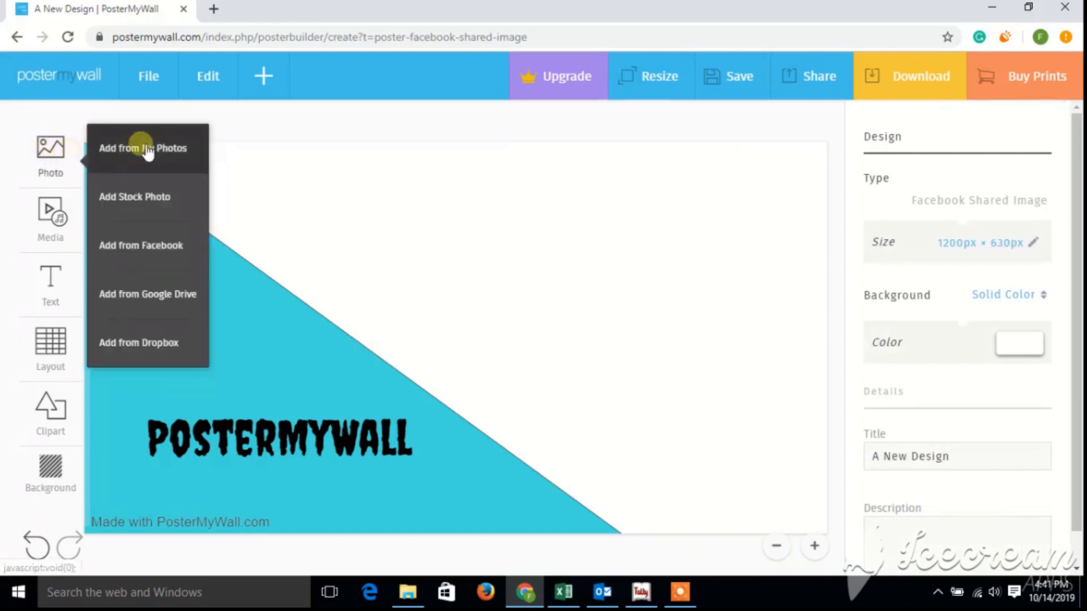
click(101, 149)
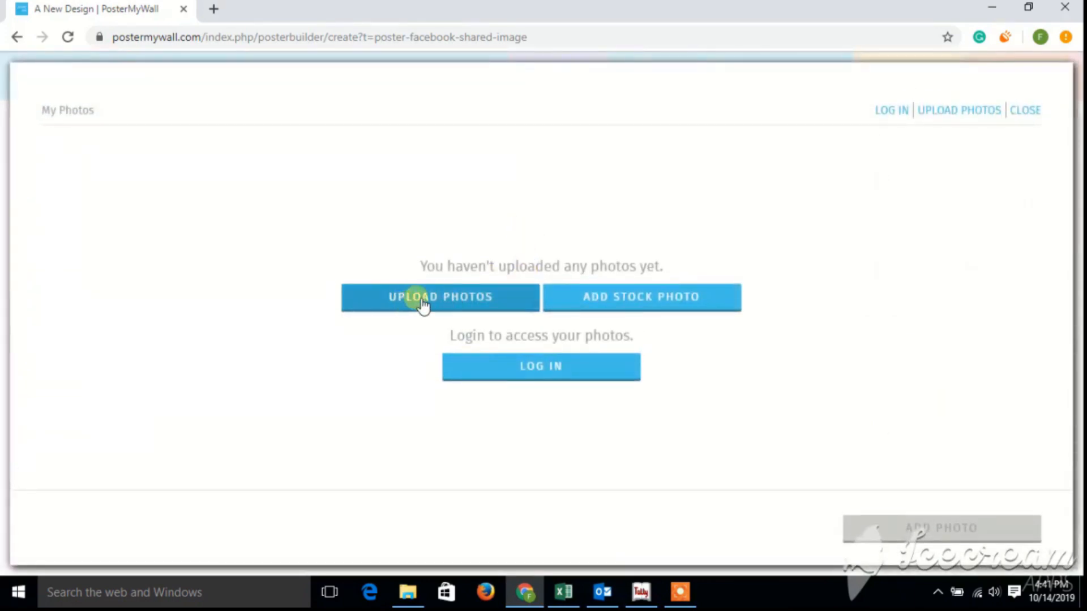
click(421, 300)
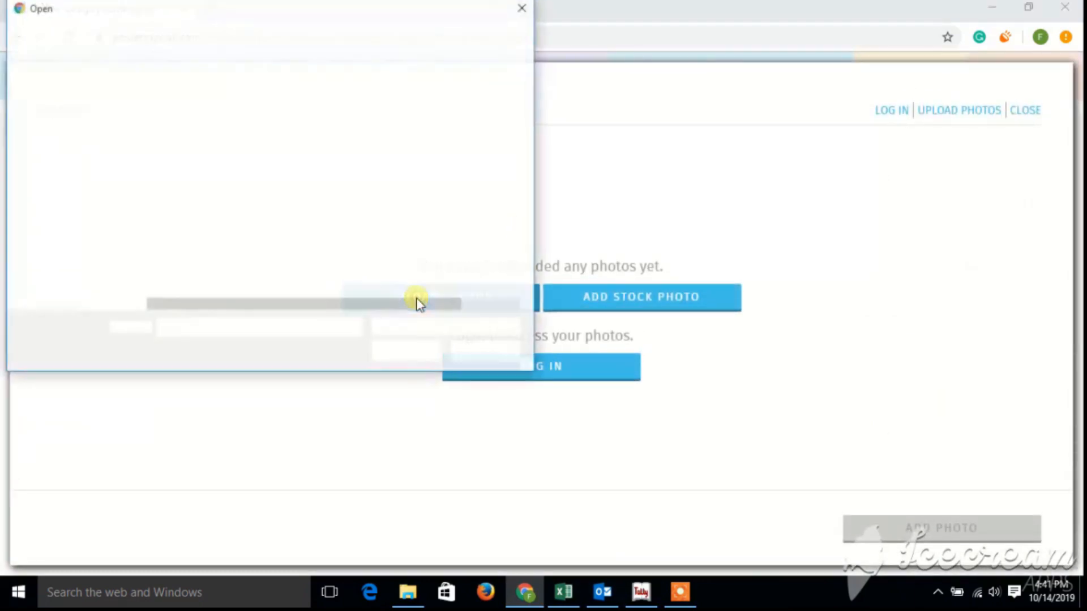
scroll(121, 234, down, 2)
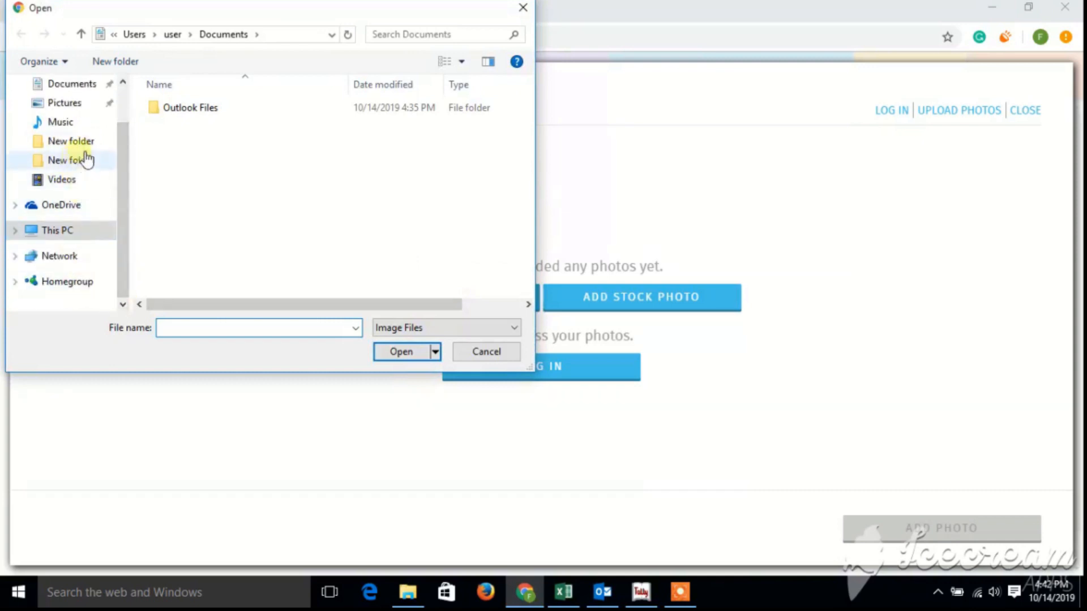
drag(118, 168, 128, 130)
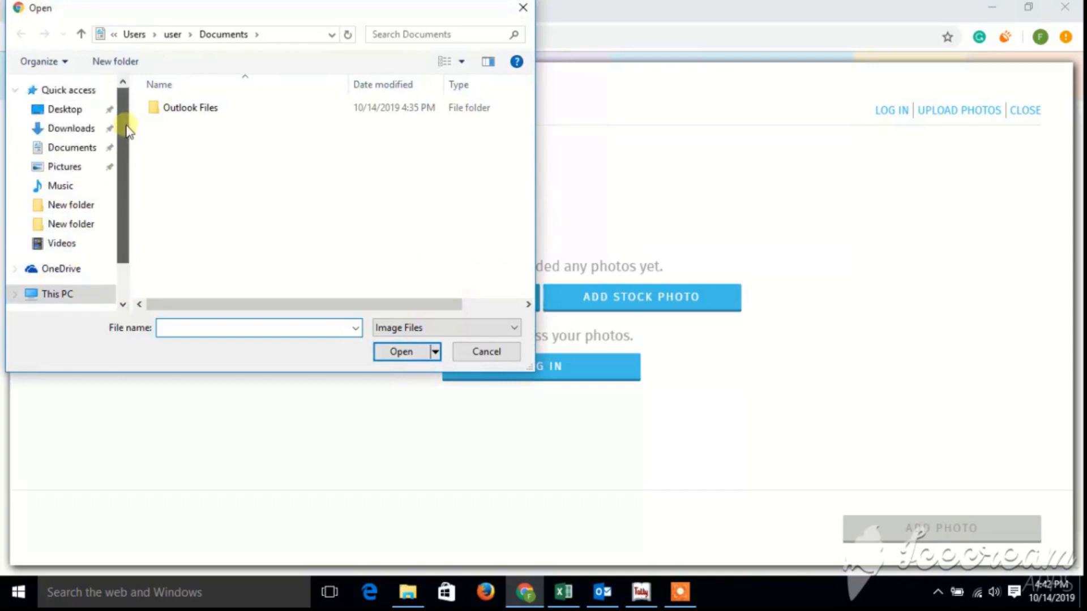
click(73, 294)
scroll(312, 255, down, 2)
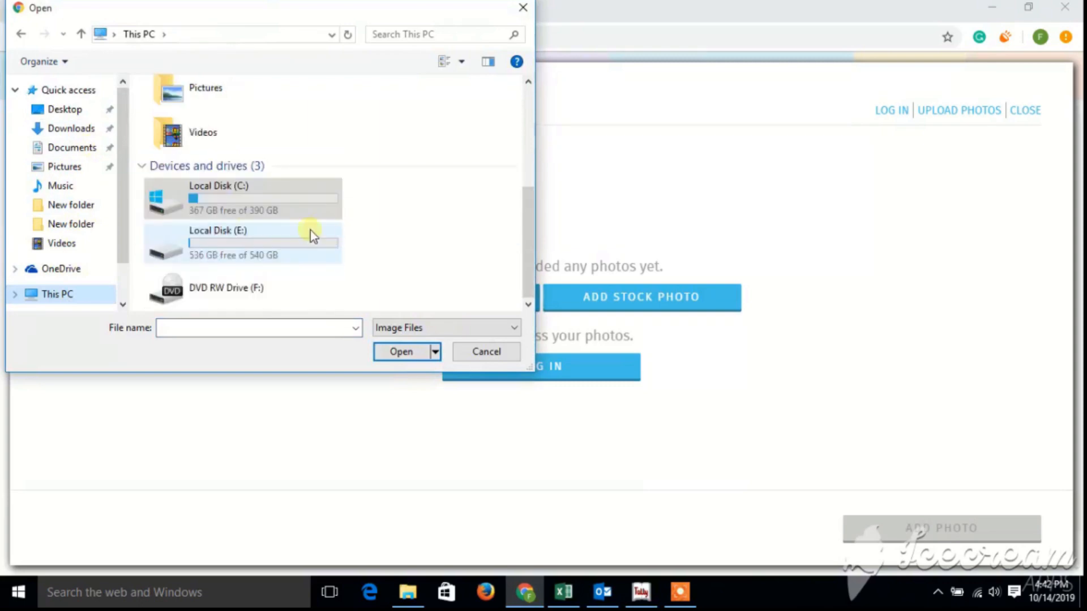
double_click(242, 239)
double_click(216, 156)
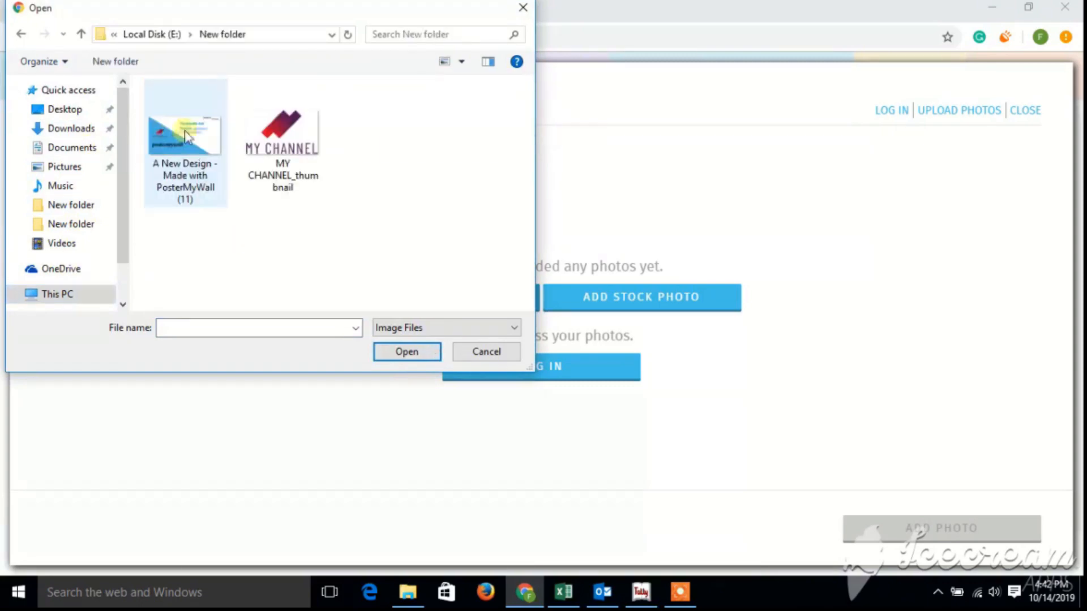
click(283, 136)
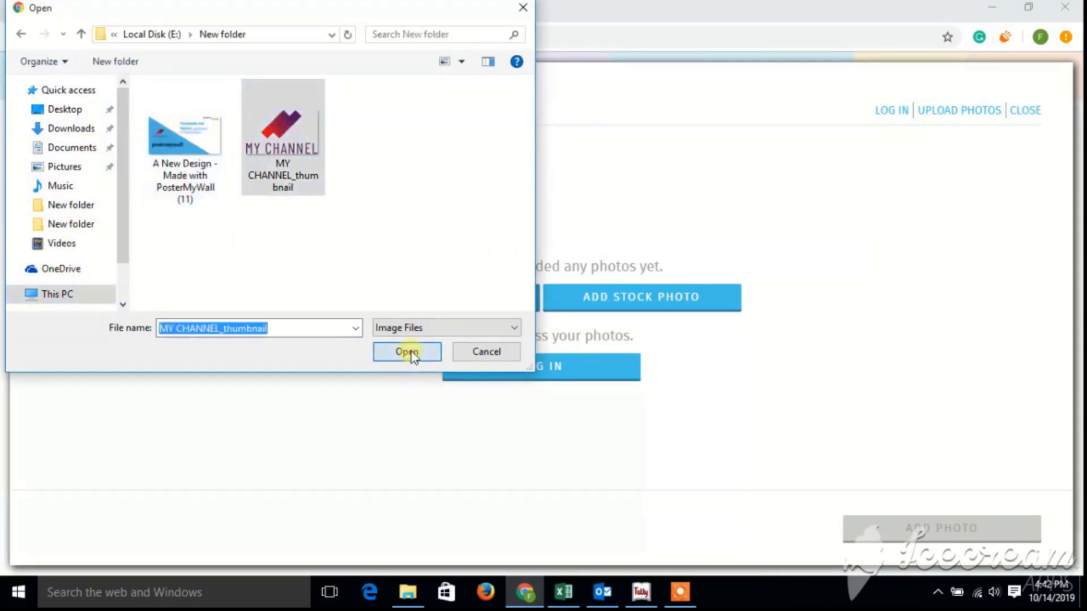
click(408, 353)
click(919, 518)
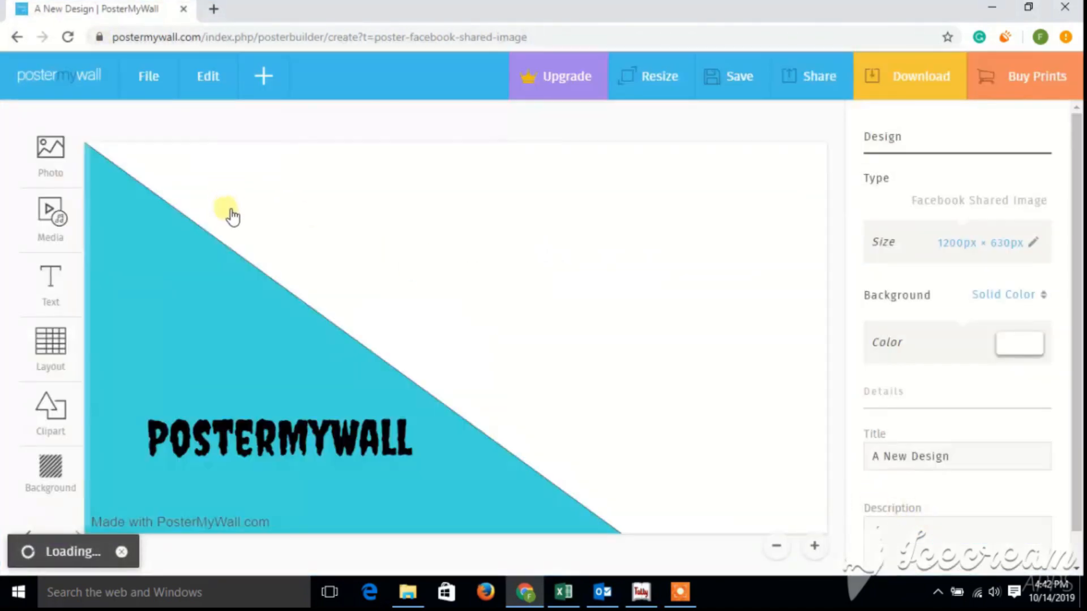
Step: Position the MY CHANNEL logo directly above the "PosterMyWall" text, across the triangle's sloping edge
drag(496, 408, 389, 351)
mouse_move(310, 291)
mouse_down()
mouse_move(360, 328)
mouse_move(427, 314)
mouse_move(273, 315)
mouse_move(256, 329)
mouse_move(320, 308)
mouse_up()
click(445, 318)
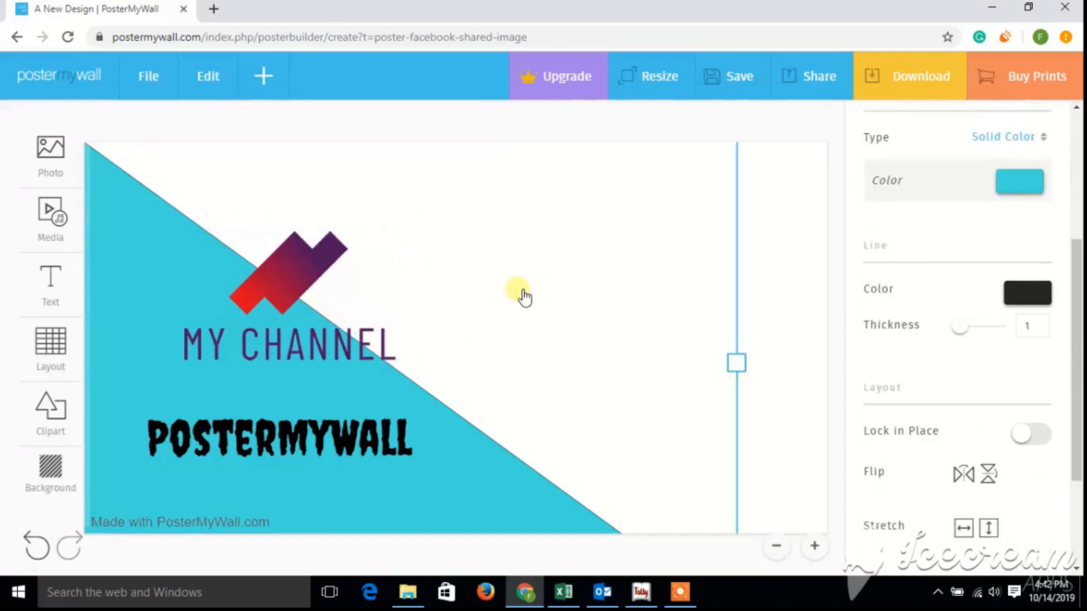
click(770, 252)
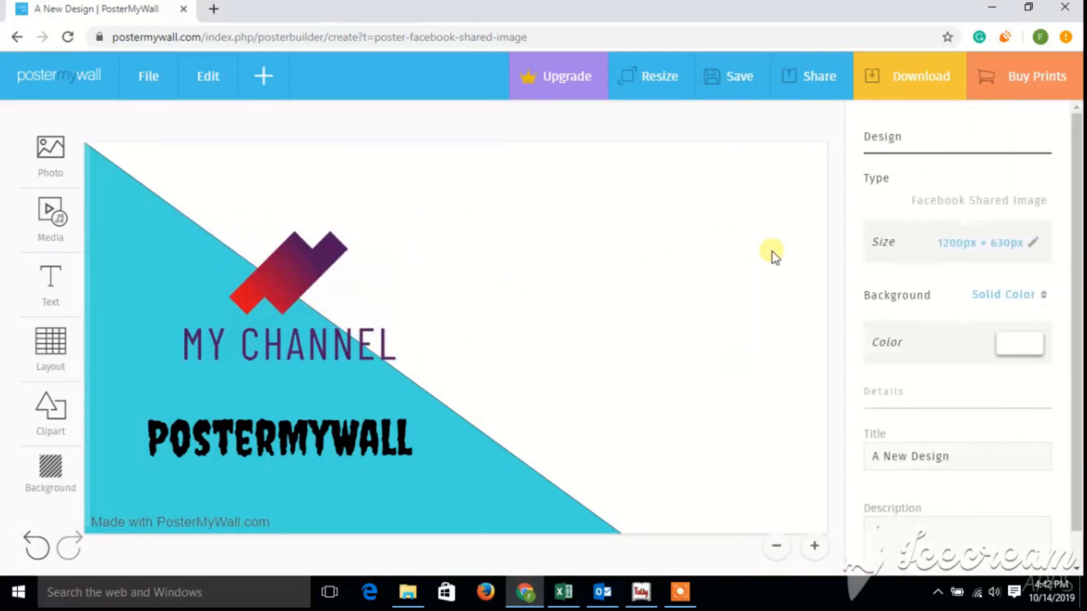
Step: Shift the "PosterMyWall" text slightly to the right beneath the MY CHANNEL logo
drag(334, 441, 375, 449)
click(651, 331)
click(800, 286)
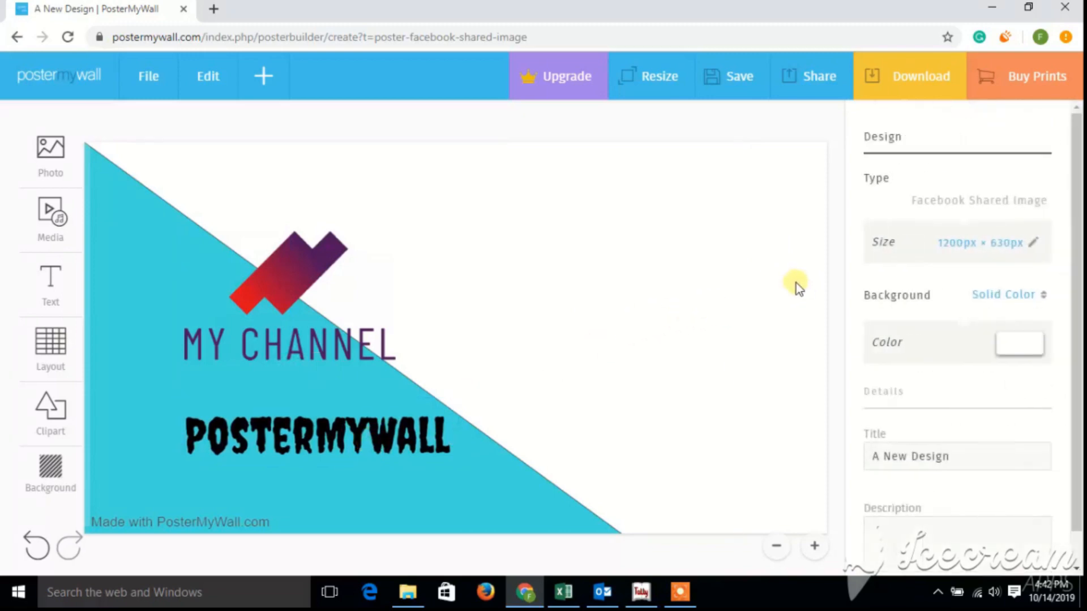
Step: Add a second plain text box, move it to the white area right of the triangle, and widen it
click(50, 283)
click(122, 278)
drag(220, 208, 574, 259)
drag(667, 259, 721, 259)
Step: Search Google for "english to malayalam" in a new browser tab
click(215, 9)
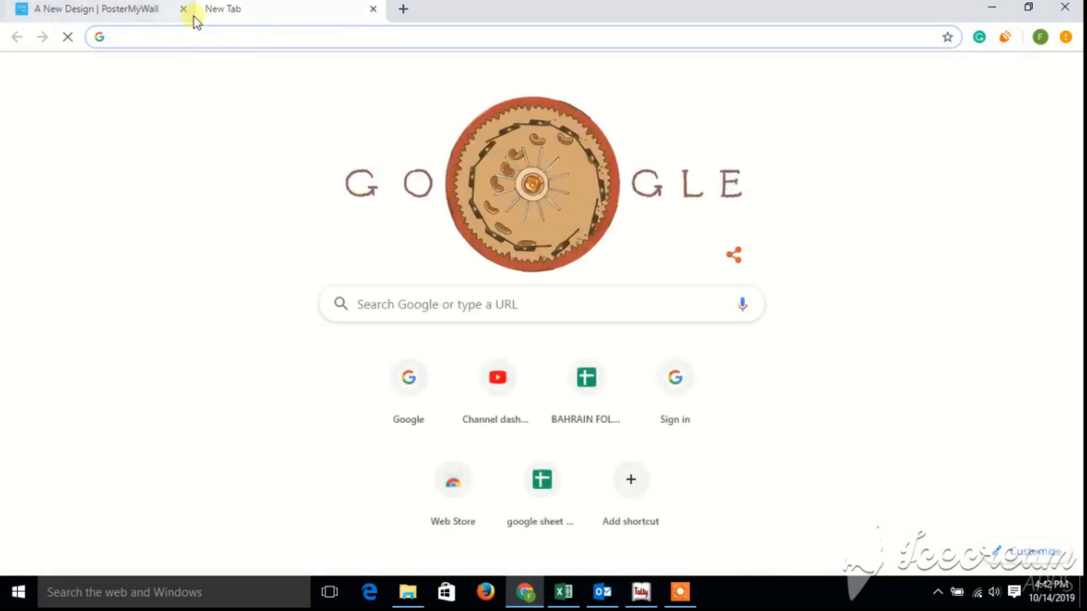
text(eglish)
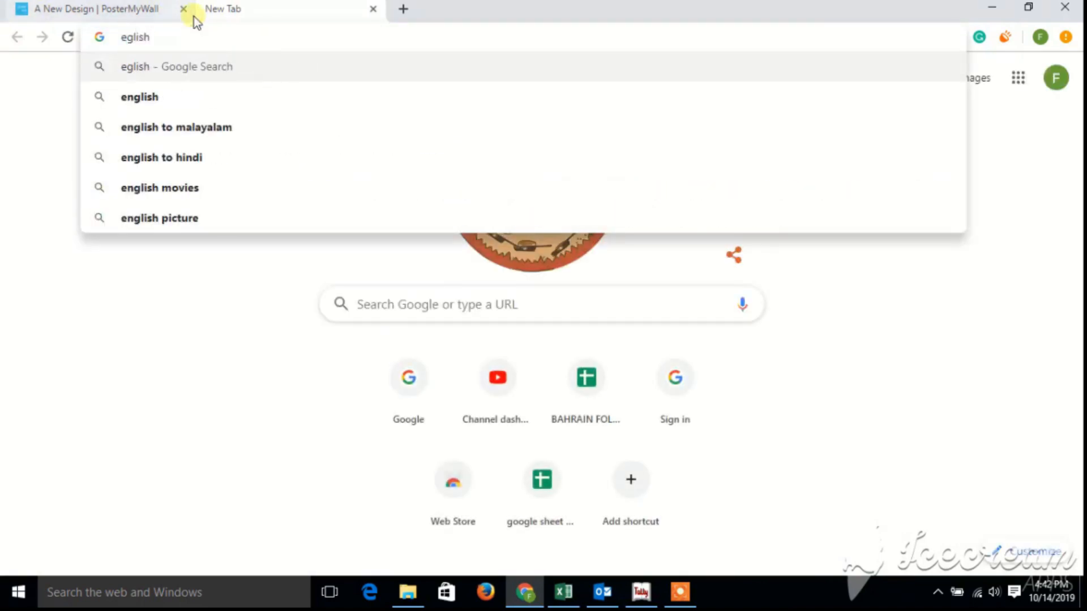
key(Down)
key(Down)
key(Return)
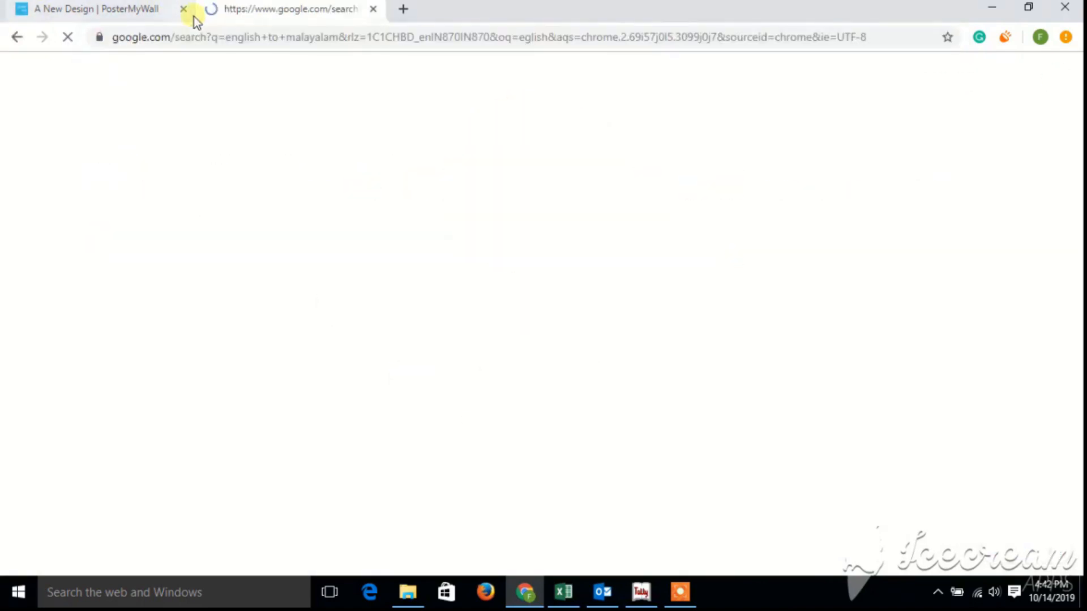
Step: Translate "how to make thumbnails & posters" from English to Malayalam
click(227, 252)
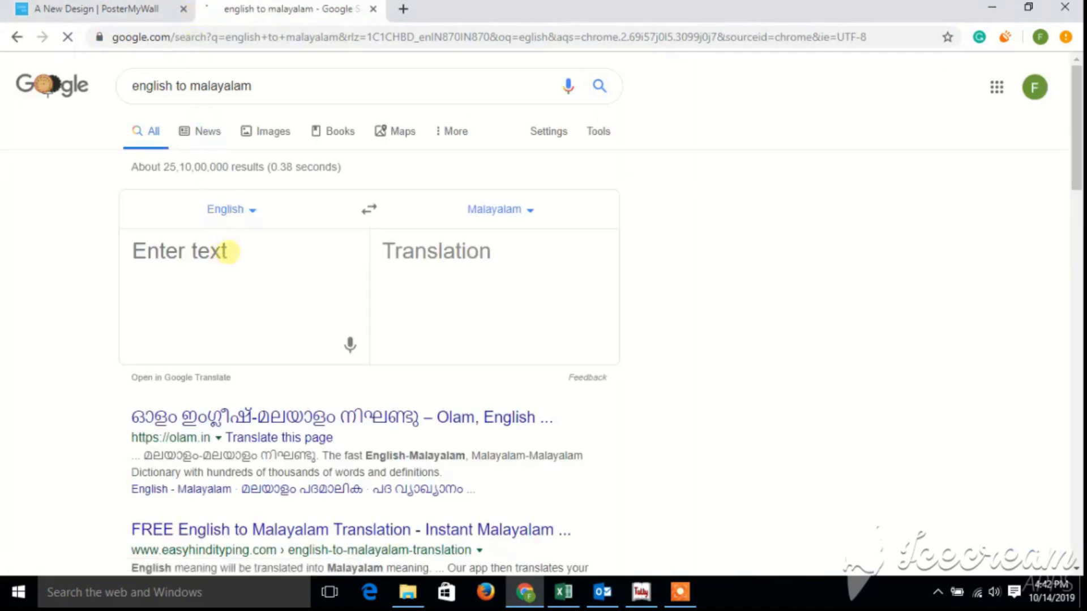
text(how to make )
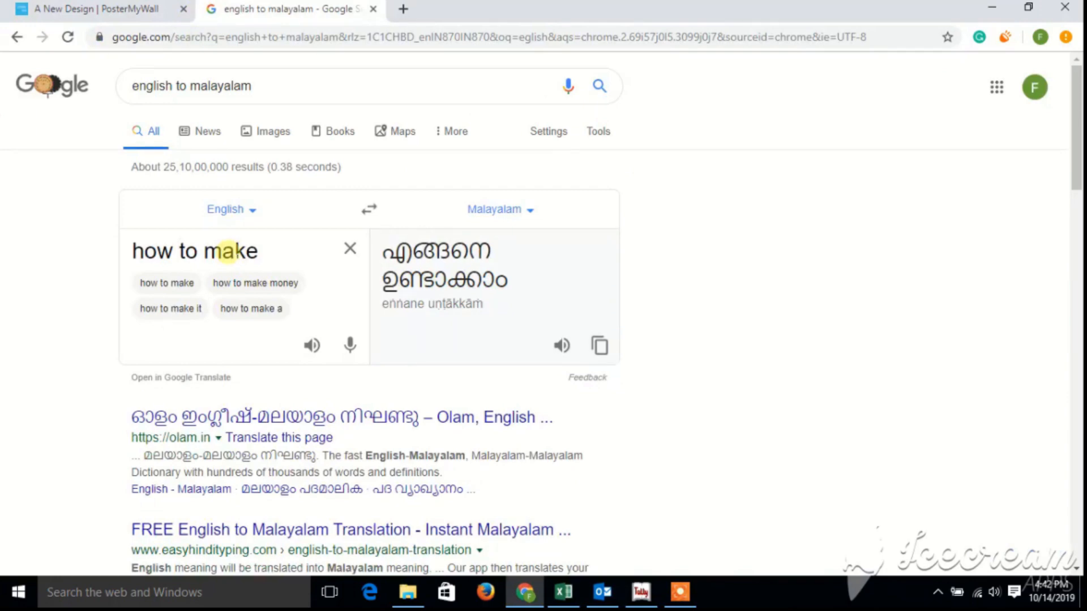
text(th)
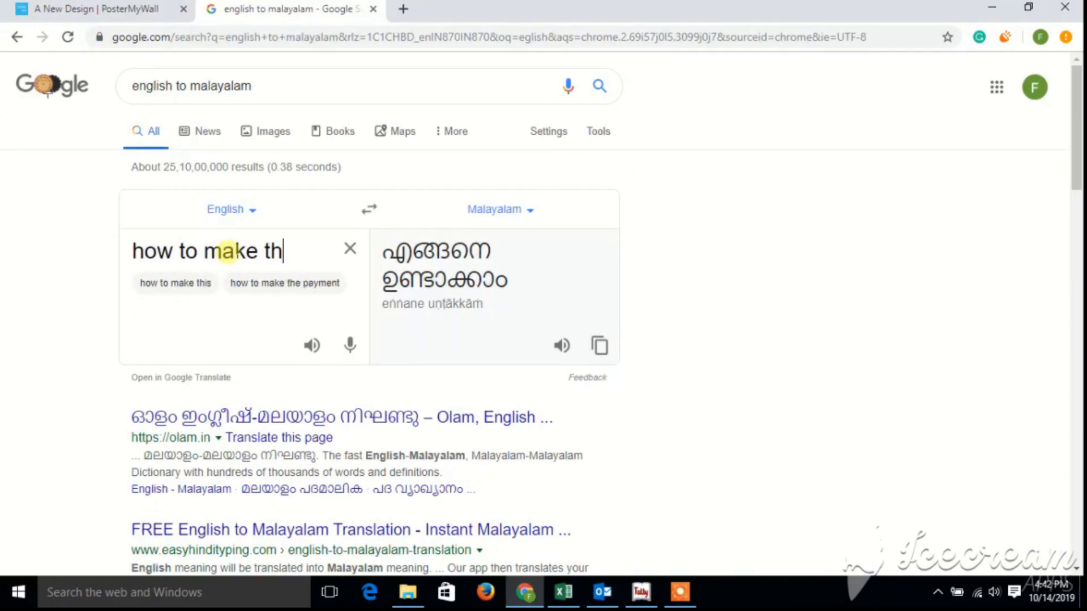
text(umbnails &)
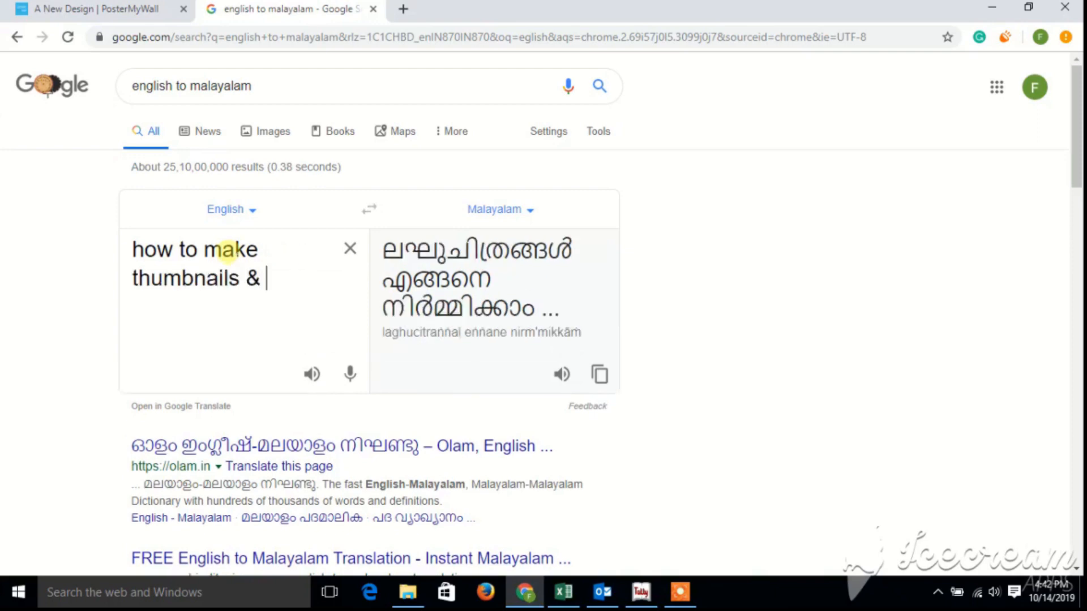
text( posters)
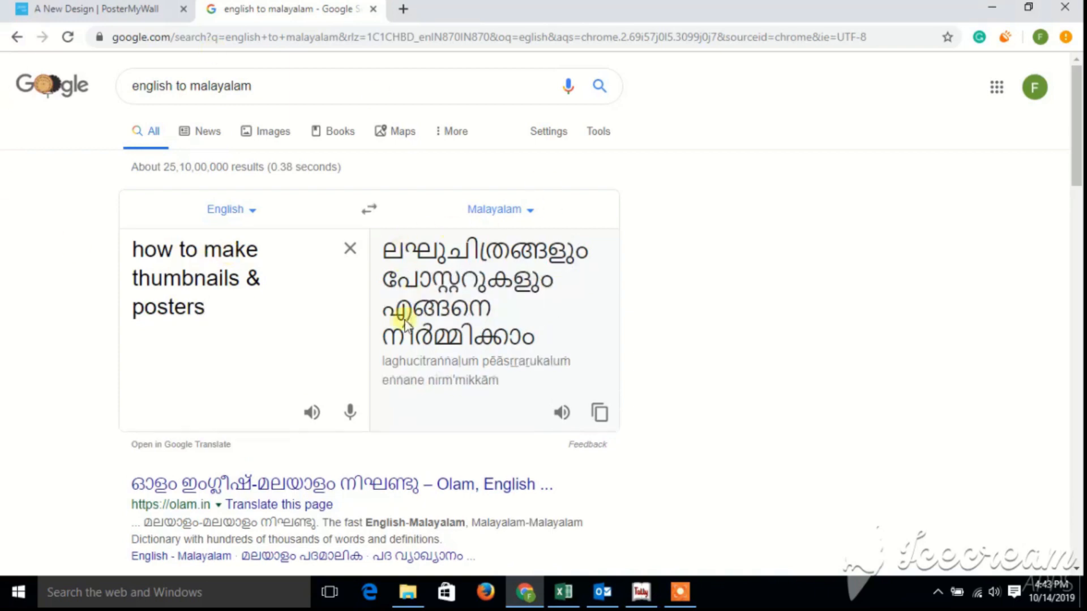
Step: Copy the Malayalam phrase "എങ്ങനെ നിർമ്മിക്കാം" from the translation and paste it over the placeholder text in the poster's new text box
drag(383, 315, 544, 335)
key(ctrl+c)
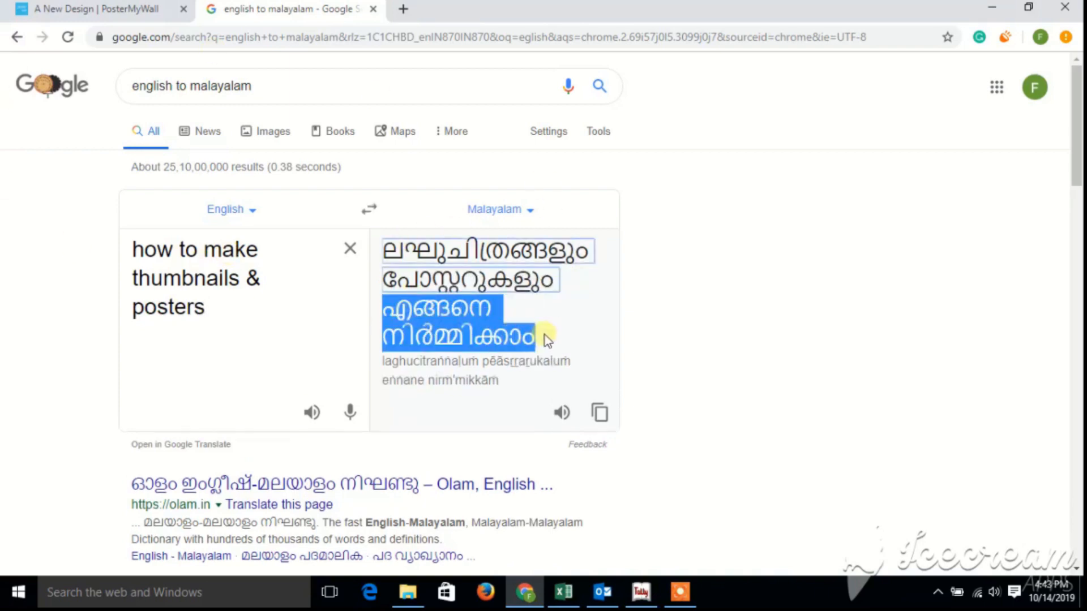
click(111, 8)
click(629, 255)
drag(629, 256, 482, 267)
key(ctrl+v)
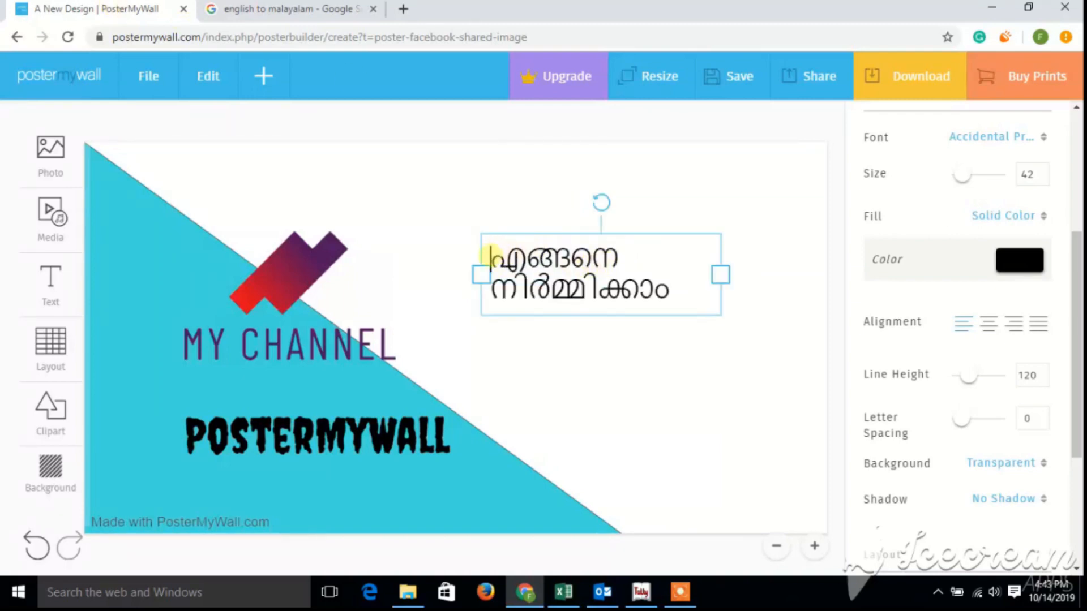
Step: Insert "Thumbnails & Posters" on its own line above the Malayalam words in the caption
text(Thum)
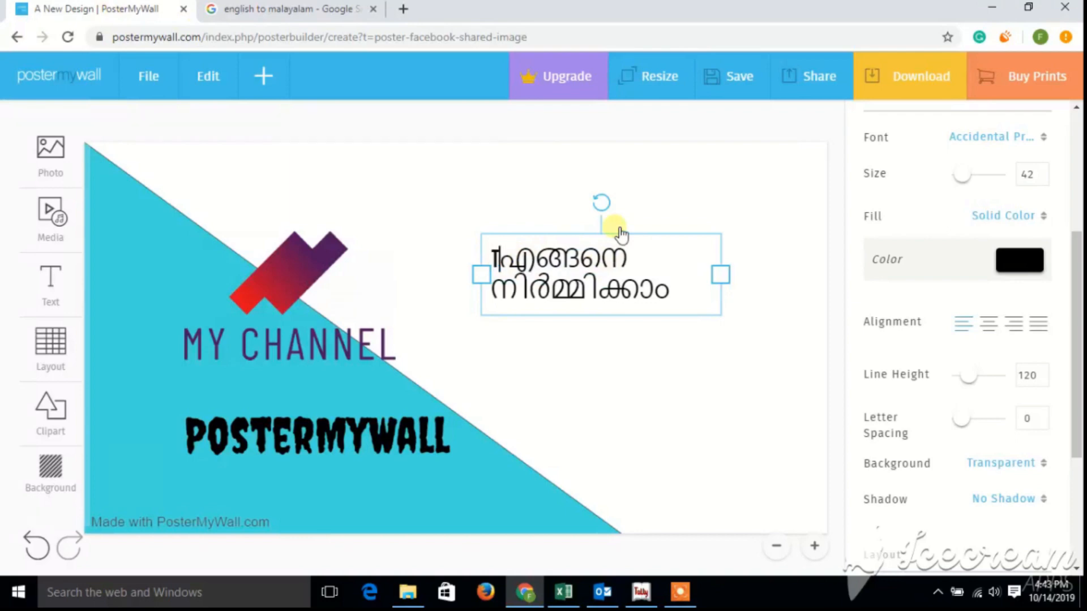
text(bnails)
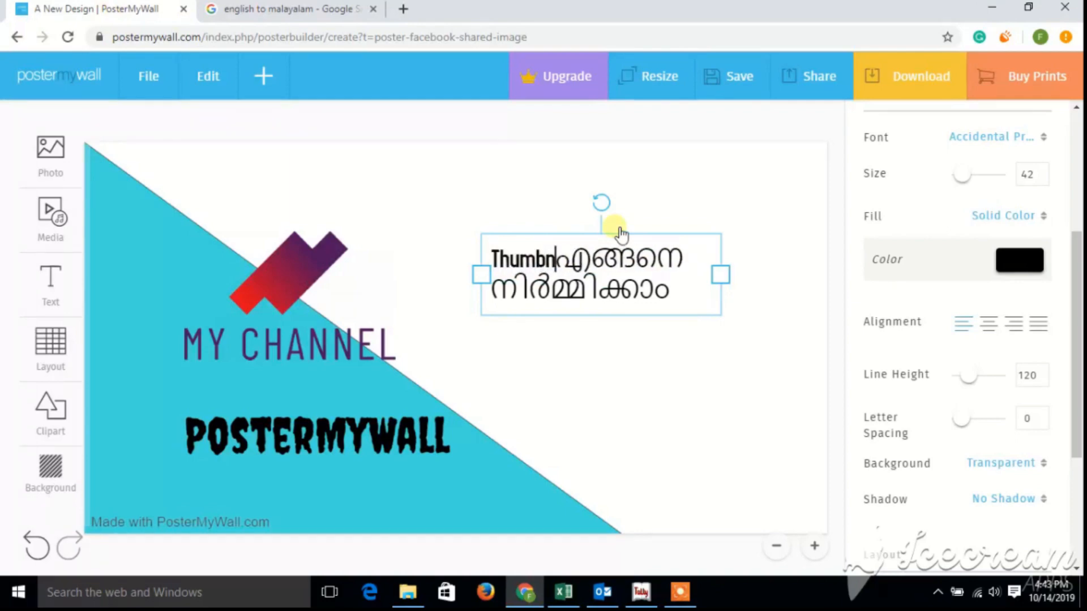
key(Return)
text(& Posters)
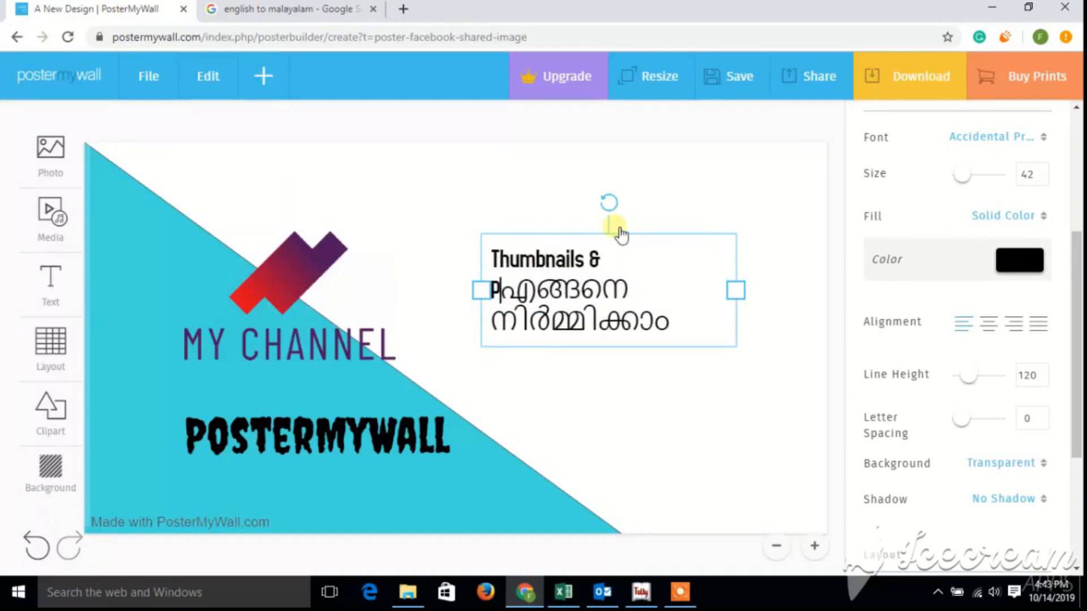
key(Return)
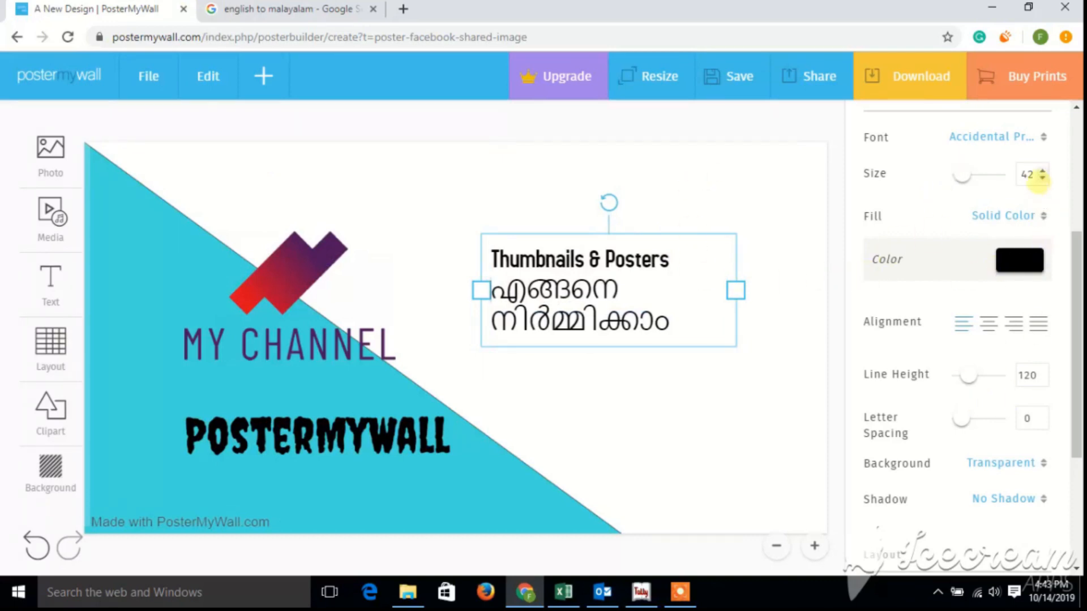
Step: Try to set the caption's font to Germania One
click(1043, 137)
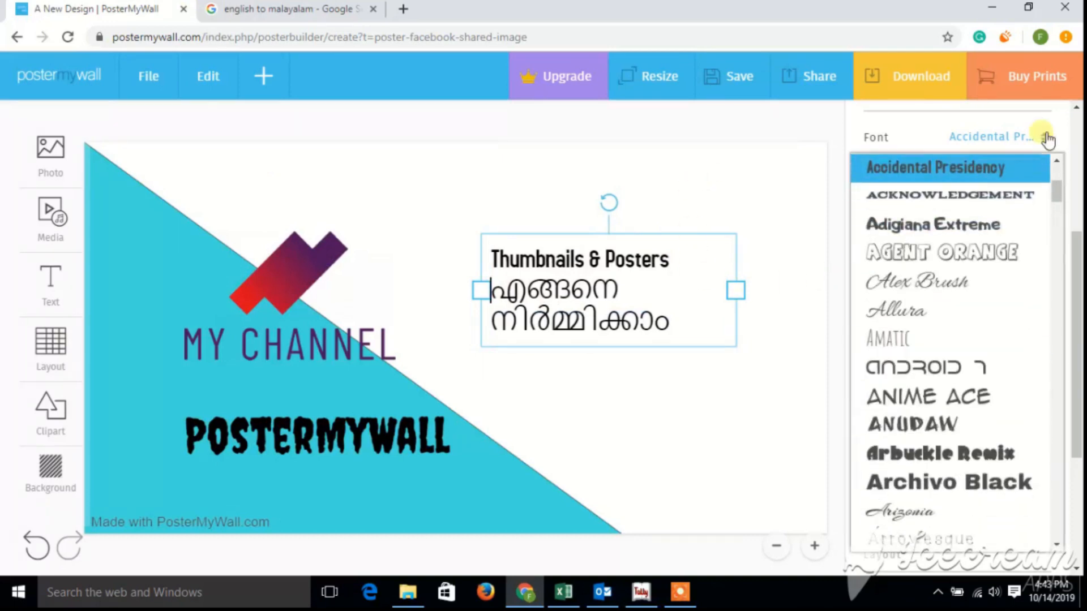
scroll(942, 398, down, 3)
scroll(942, 398, down, 15)
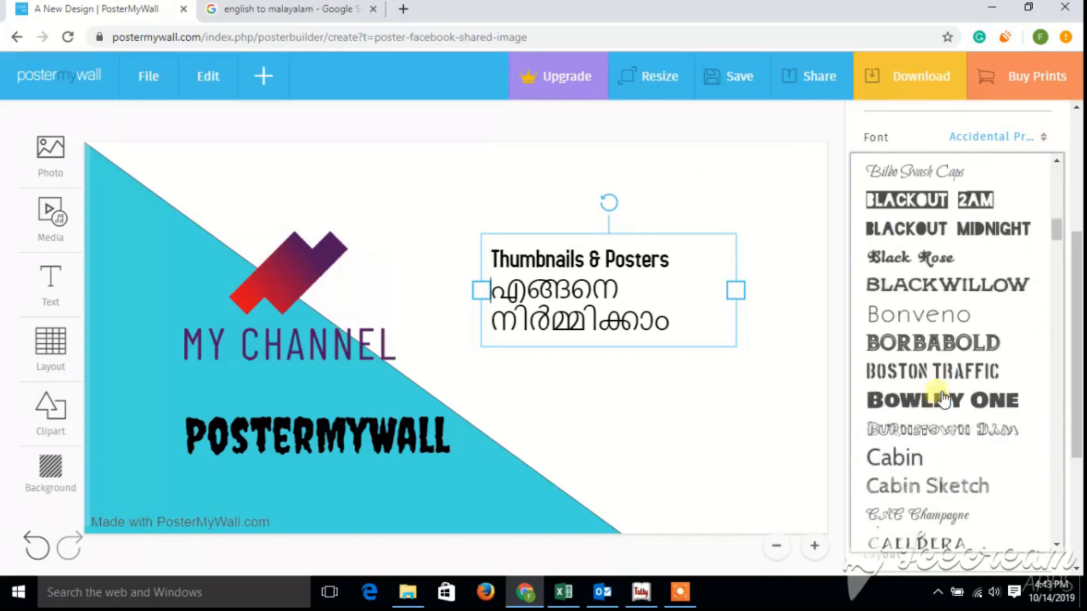
scroll(944, 398, down, 20)
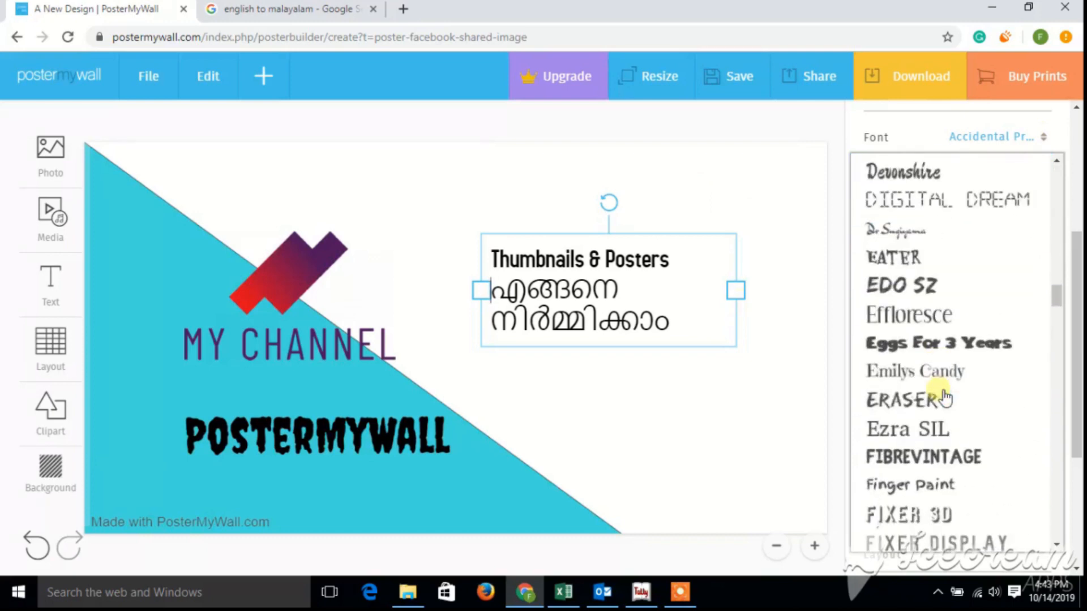
scroll(943, 398, down, 10)
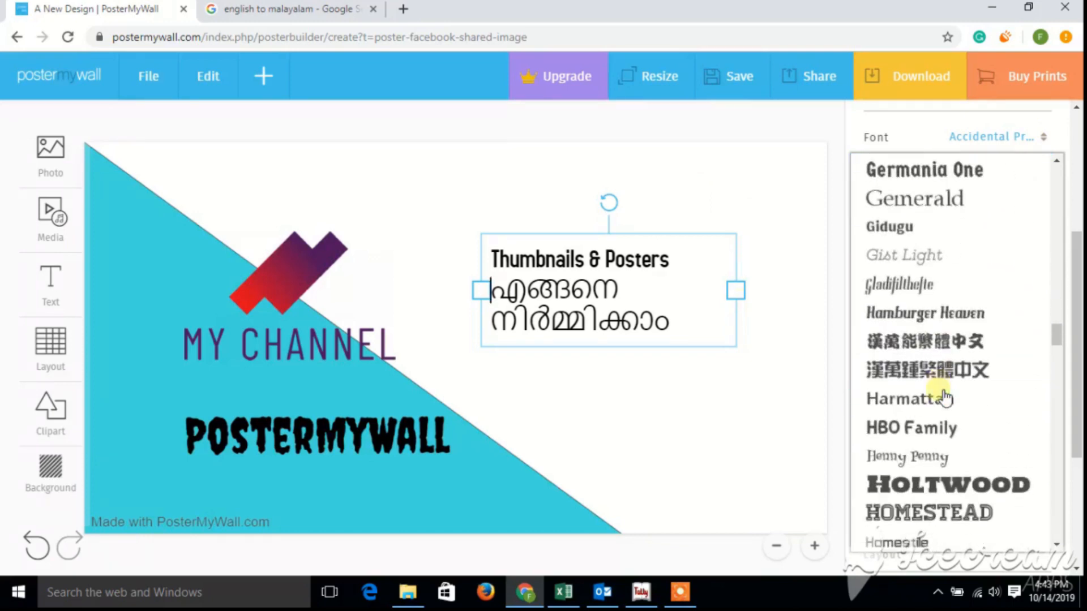
scroll(945, 396, up, 3)
scroll(944, 396, up, 1)
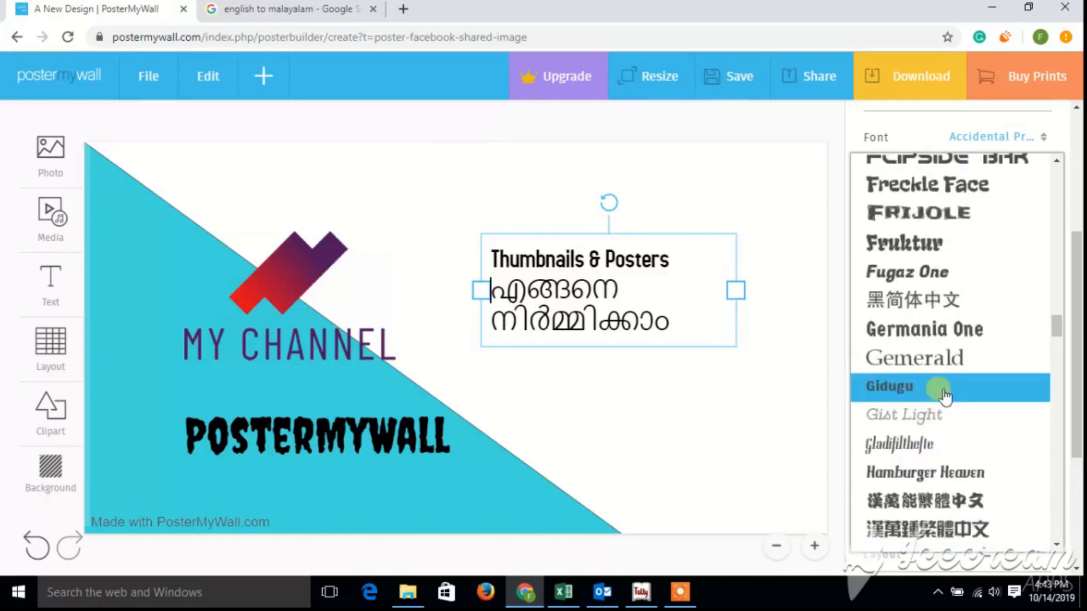
click(962, 329)
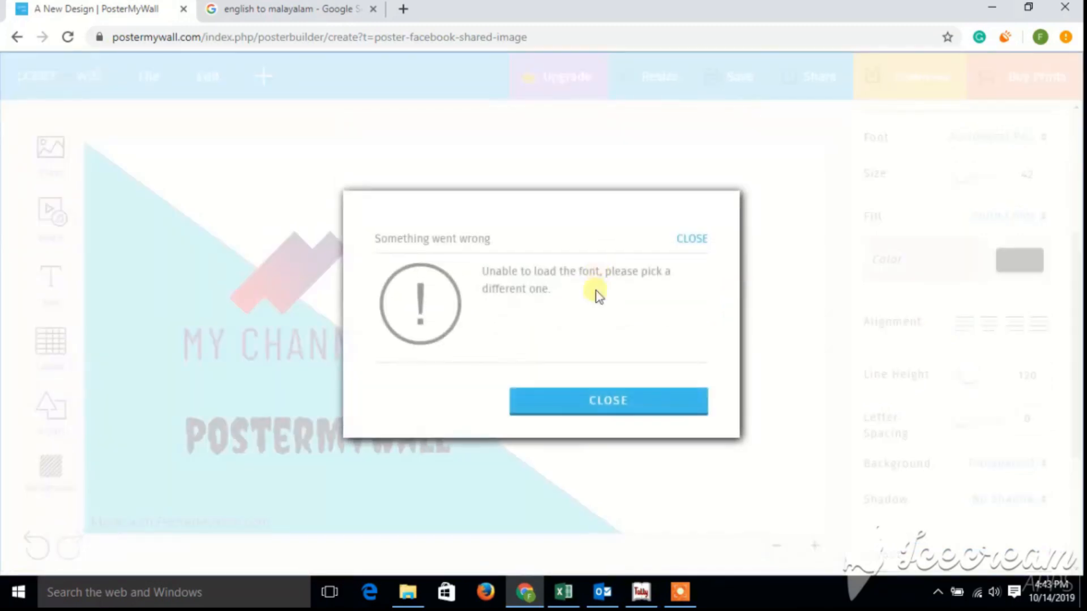
click(608, 400)
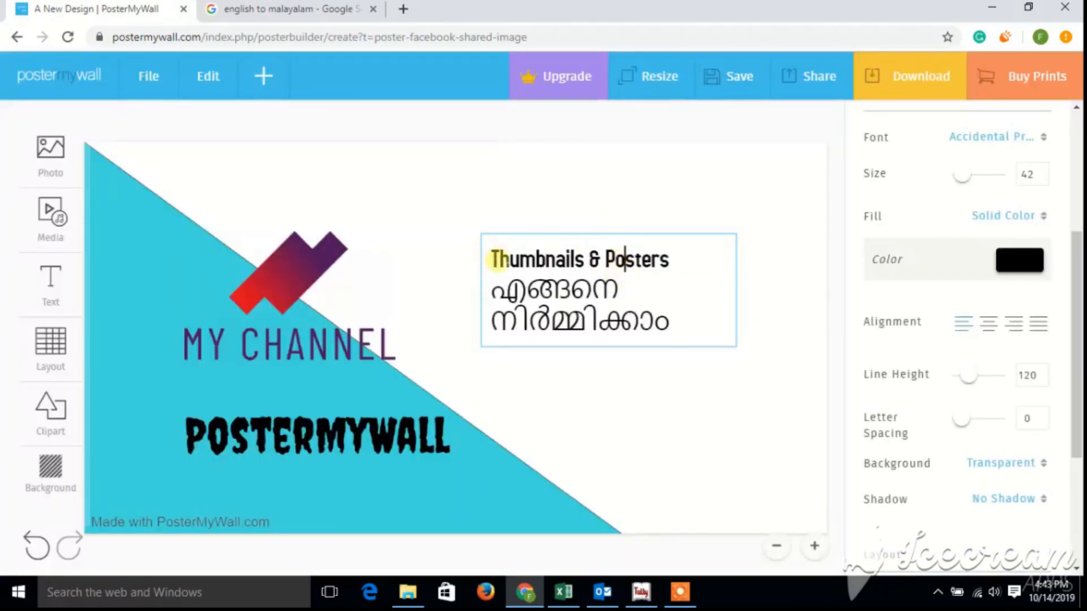
Step: Select the whole caption text and apply the Germania One font to it
drag(491, 260, 665, 318)
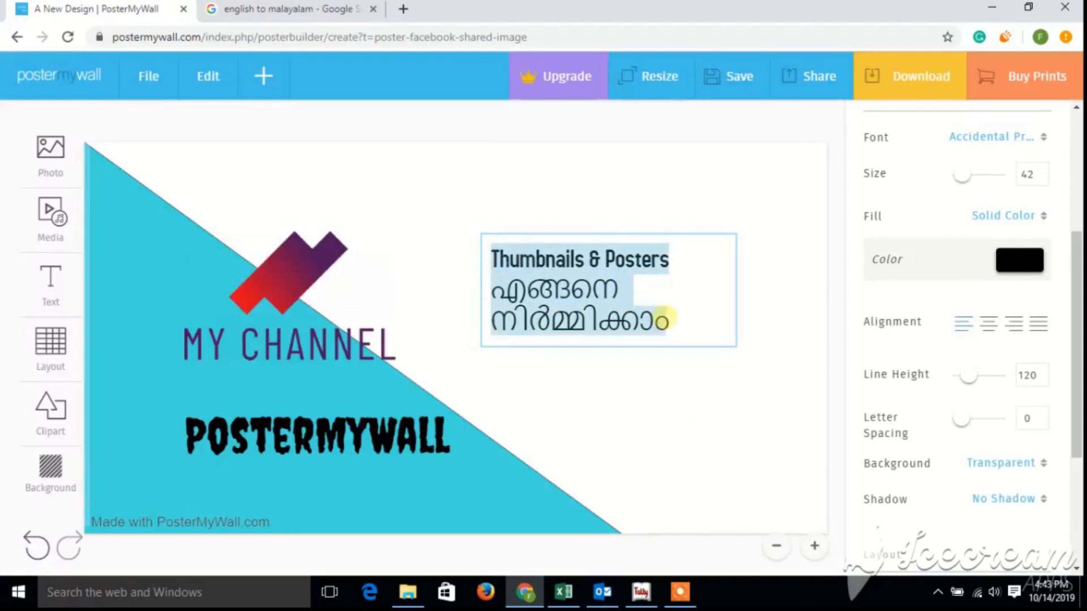
click(1044, 137)
scroll(960, 305, up, 4)
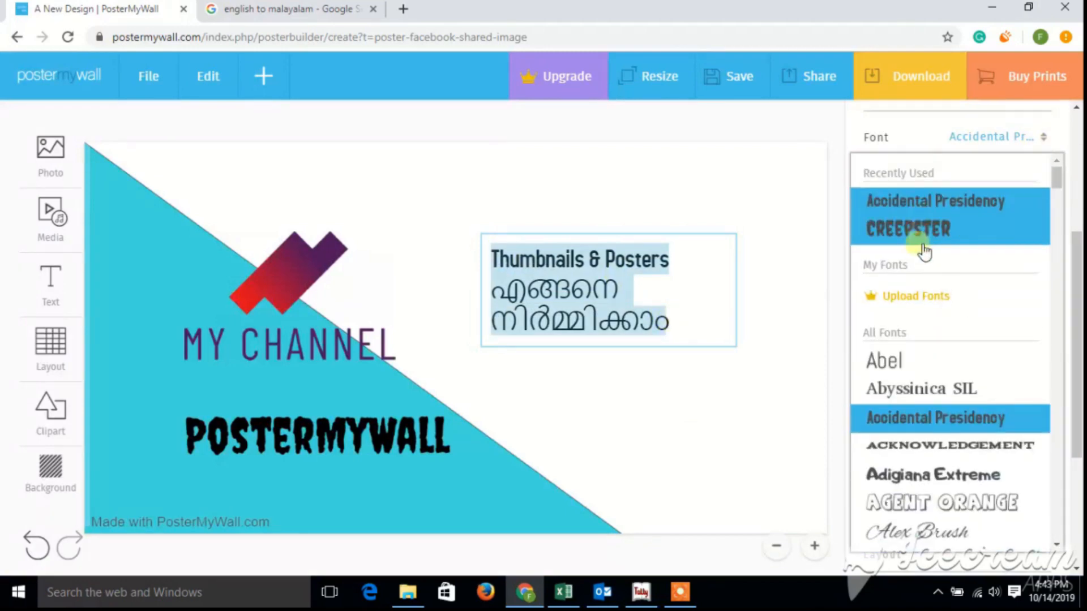
scroll(966, 390, down, 20)
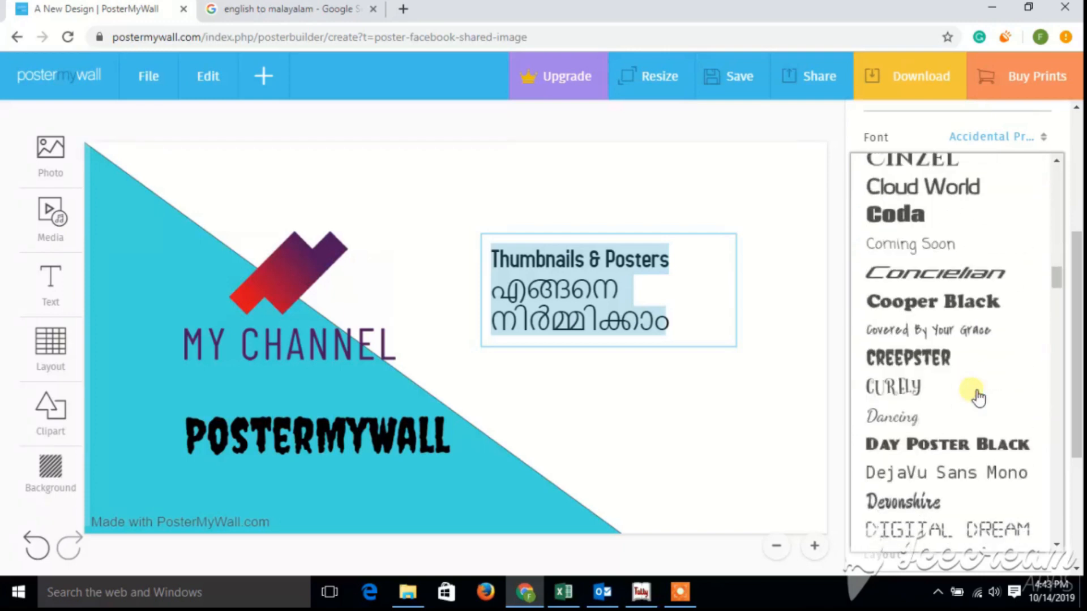
scroll(978, 397, down, 15)
scroll(978, 398, down, 2)
click(970, 348)
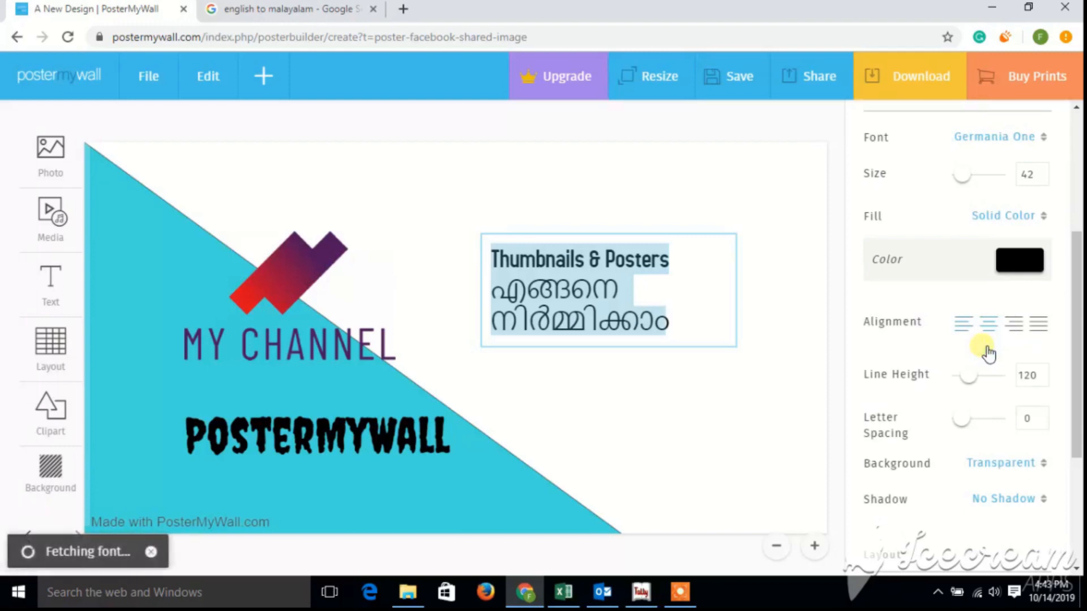
Step: Set the caption's font size to 58 and move the text box higher in the white area
click(1040, 172)
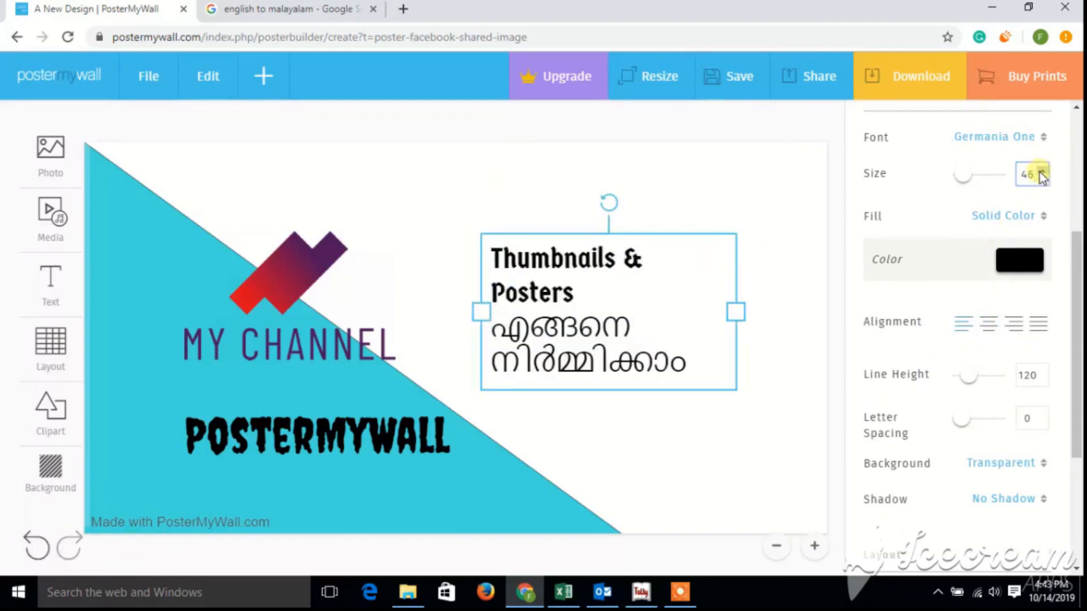
click(1041, 171)
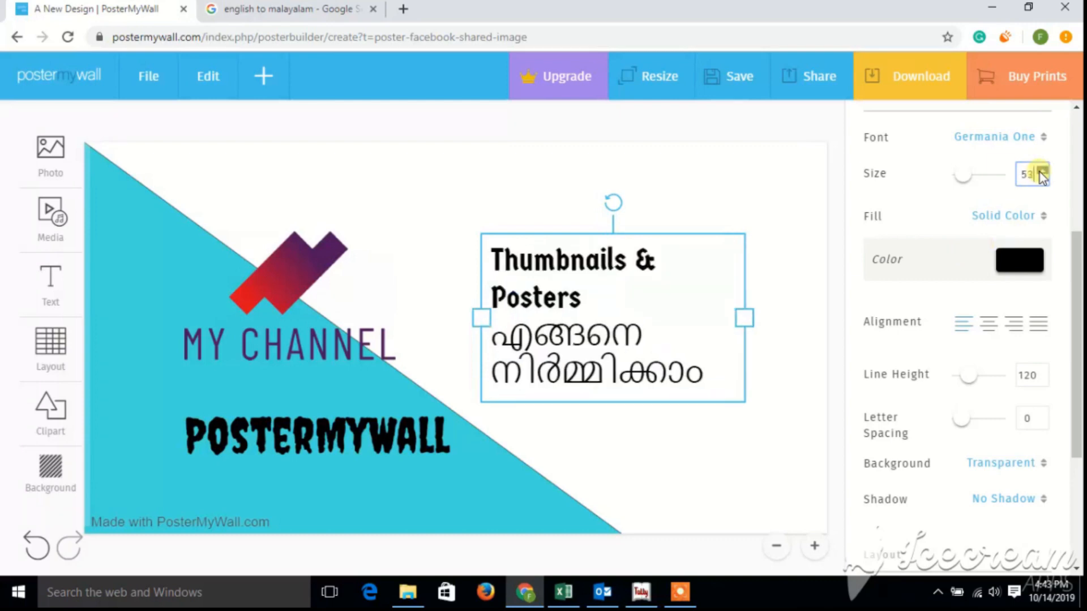
click(1040, 171)
click(1040, 171)
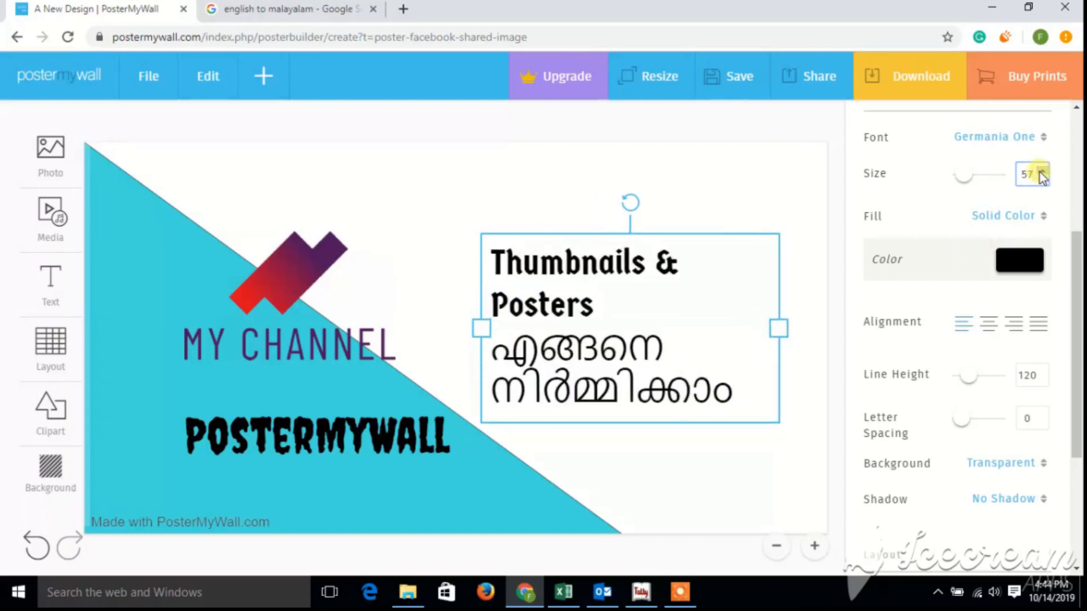
click(1041, 172)
drag(636, 376, 620, 320)
click(1042, 179)
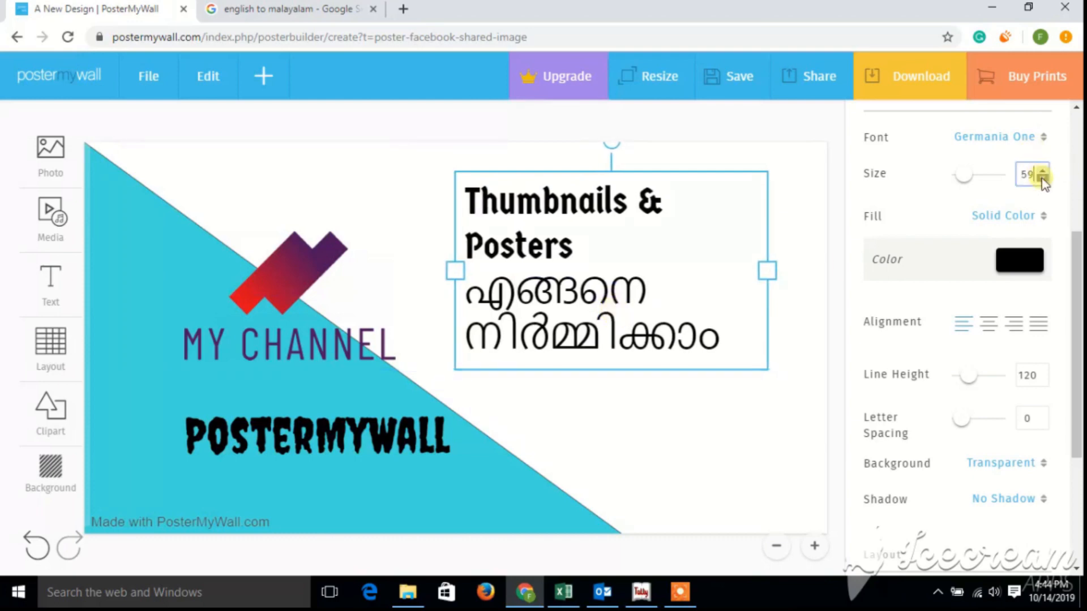
Step: Change the caption's text color to blue 199dc2
click(1017, 260)
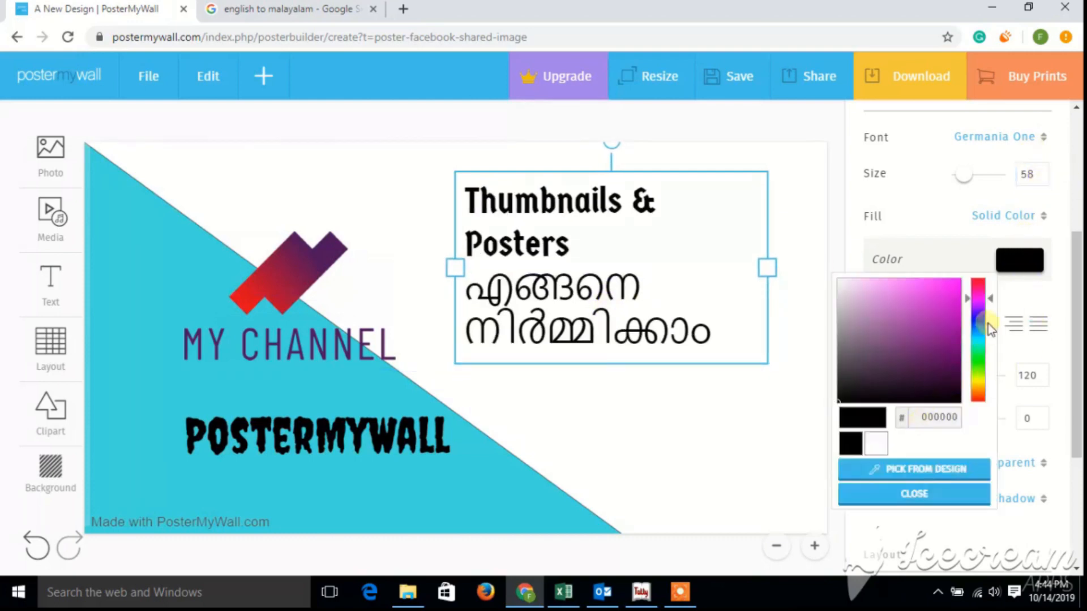
drag(990, 298, 994, 337)
click(943, 307)
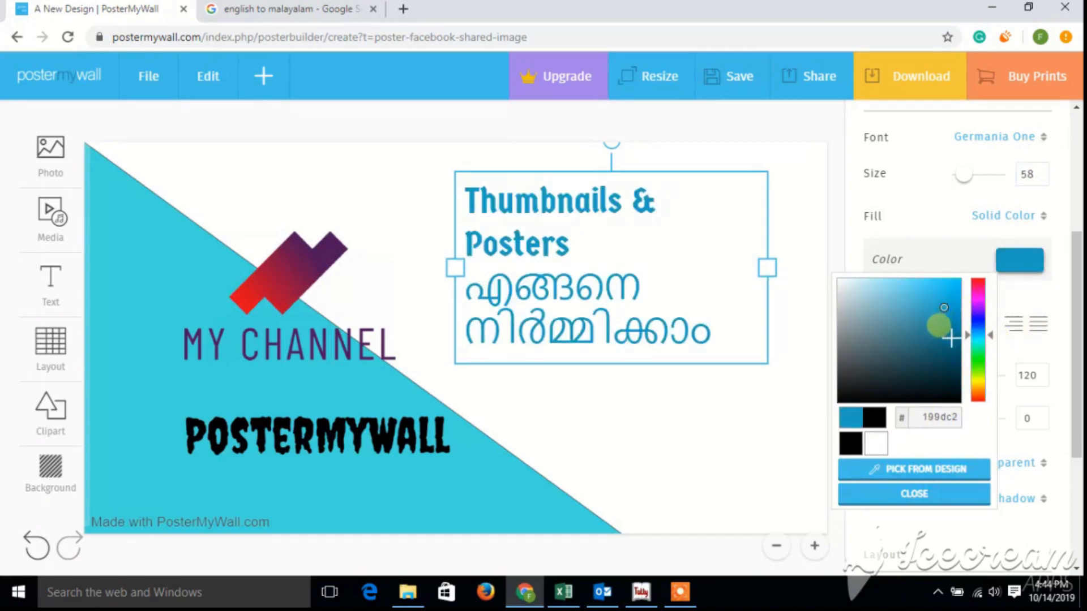
click(695, 422)
Step: Move the blue caption down and slightly right within the white area
drag(589, 286, 622, 340)
click(543, 187)
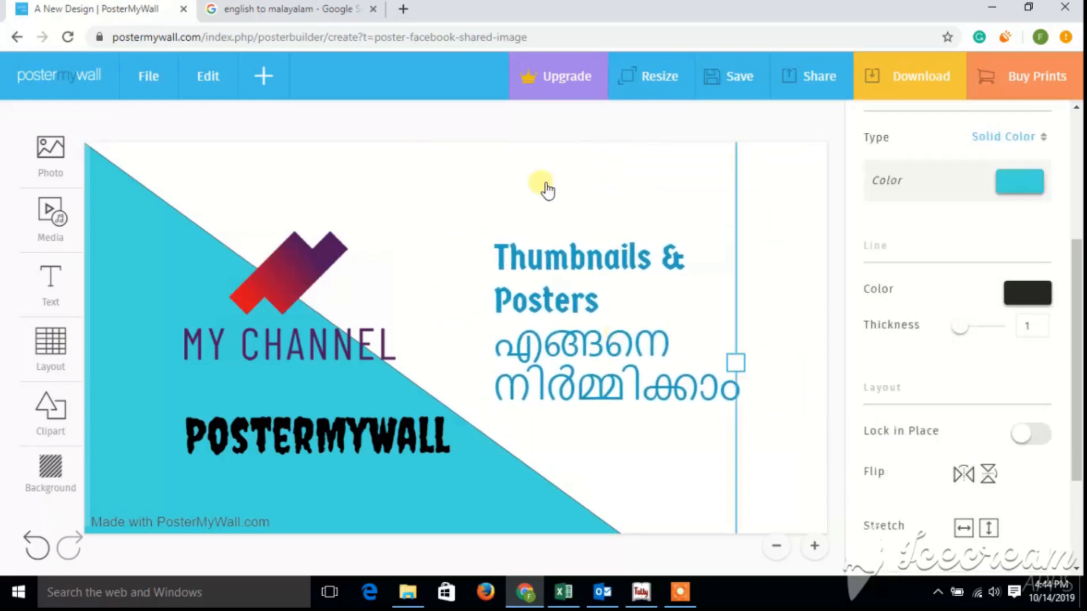
click(794, 281)
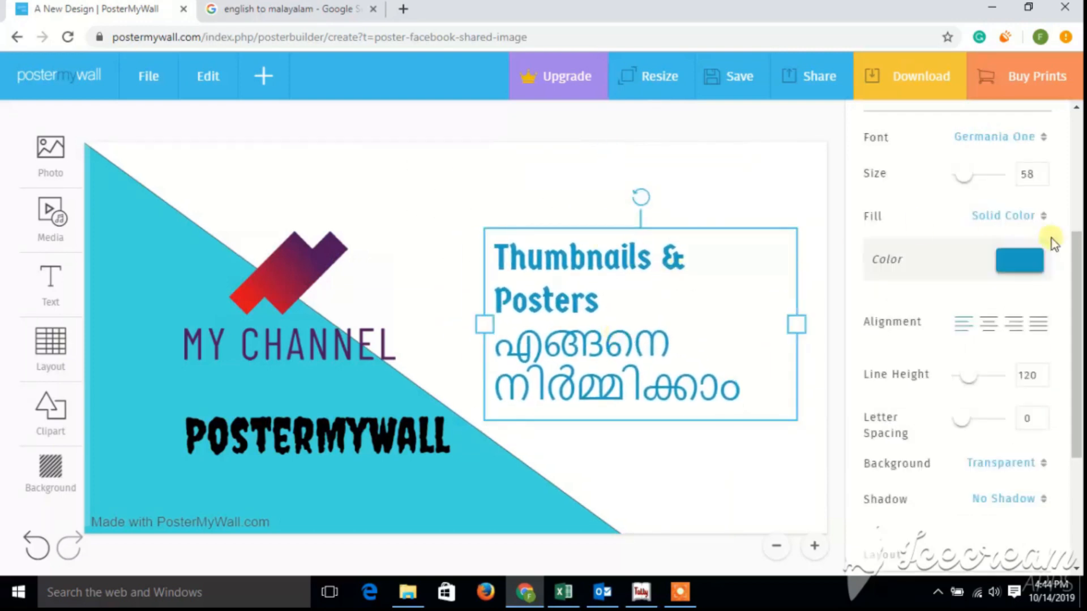
click(1022, 261)
click(670, 473)
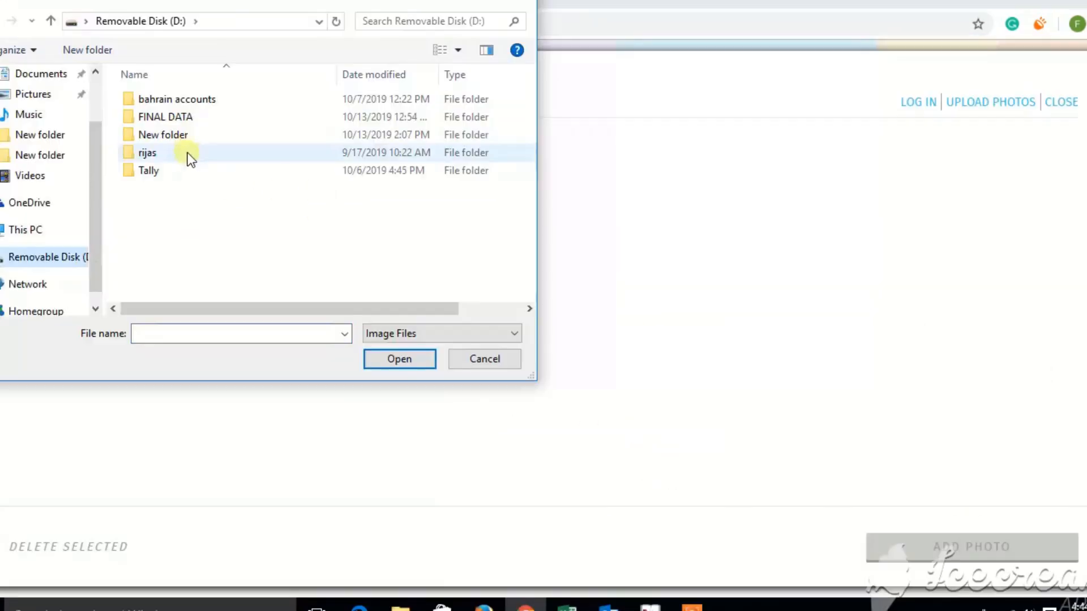
Step: Upload the image "Untitled-555 copy" from the ozkano logo folder and add it to the design
double_click(188, 153)
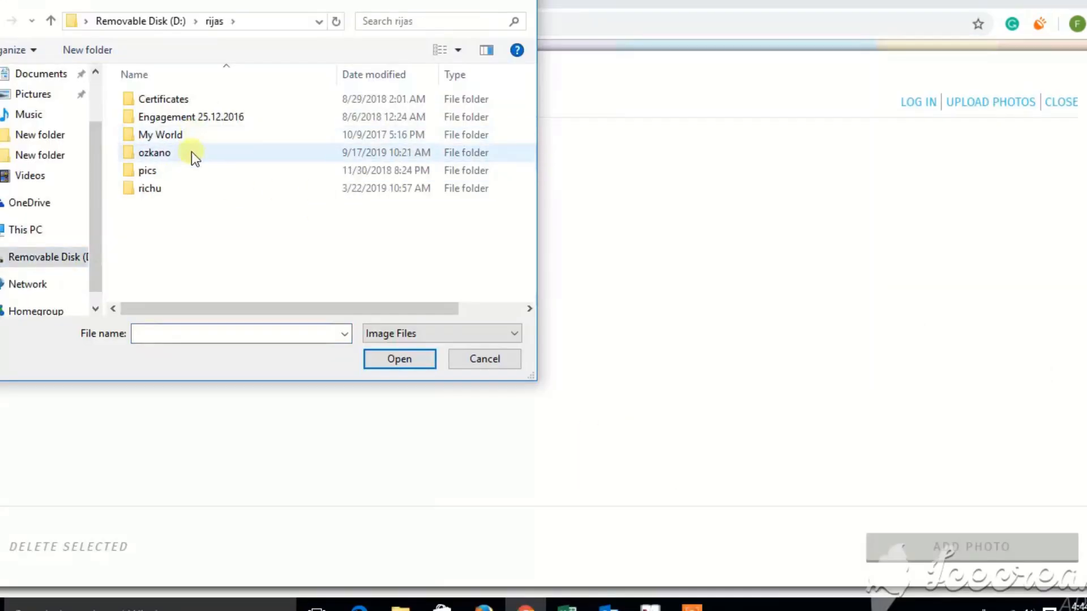
double_click(189, 154)
double_click(182, 106)
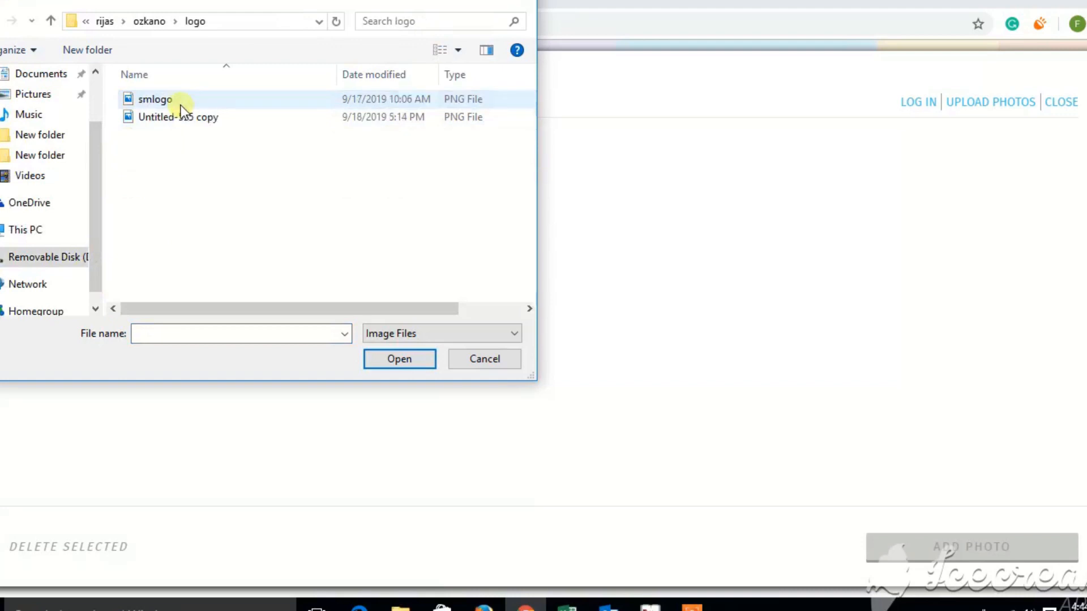
click(218, 116)
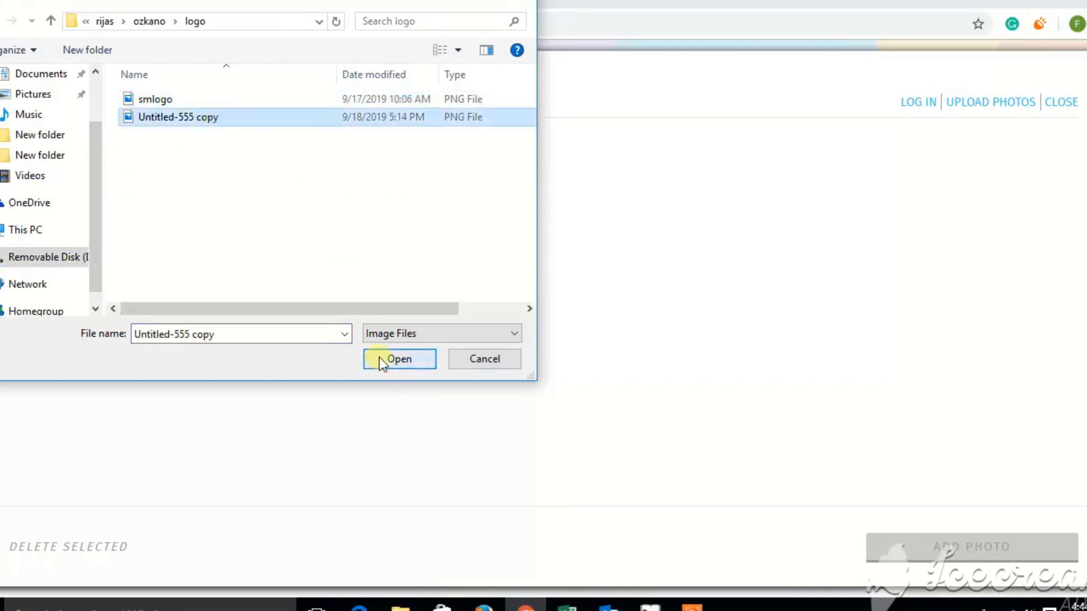
click(396, 359)
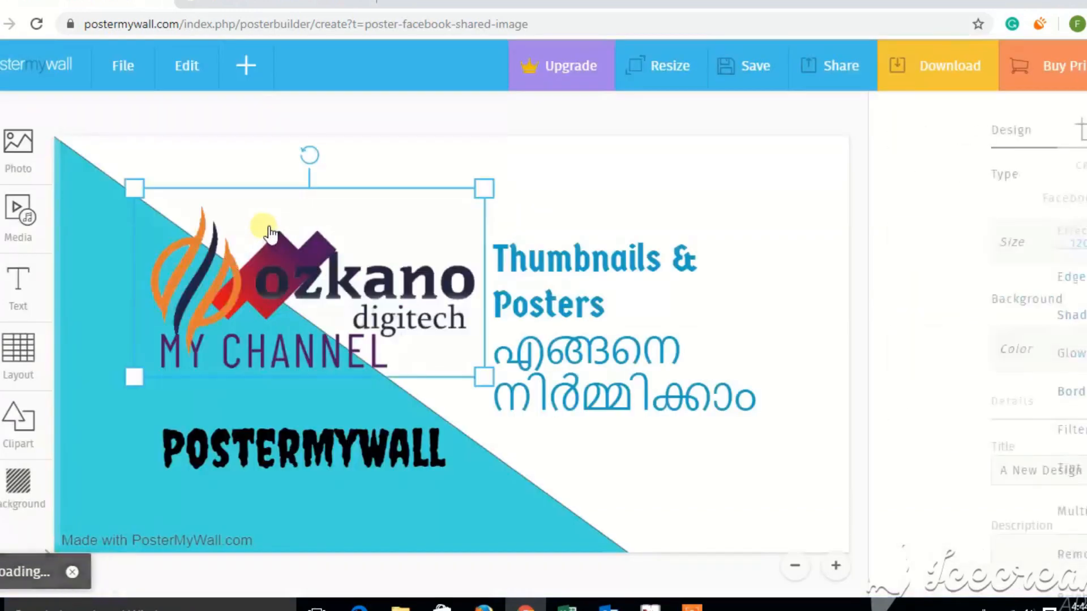
Step: Shrink the ozkano digitech logo and place it in the upper-right corner of the design
drag(136, 371, 339, 205)
drag(430, 213, 793, 164)
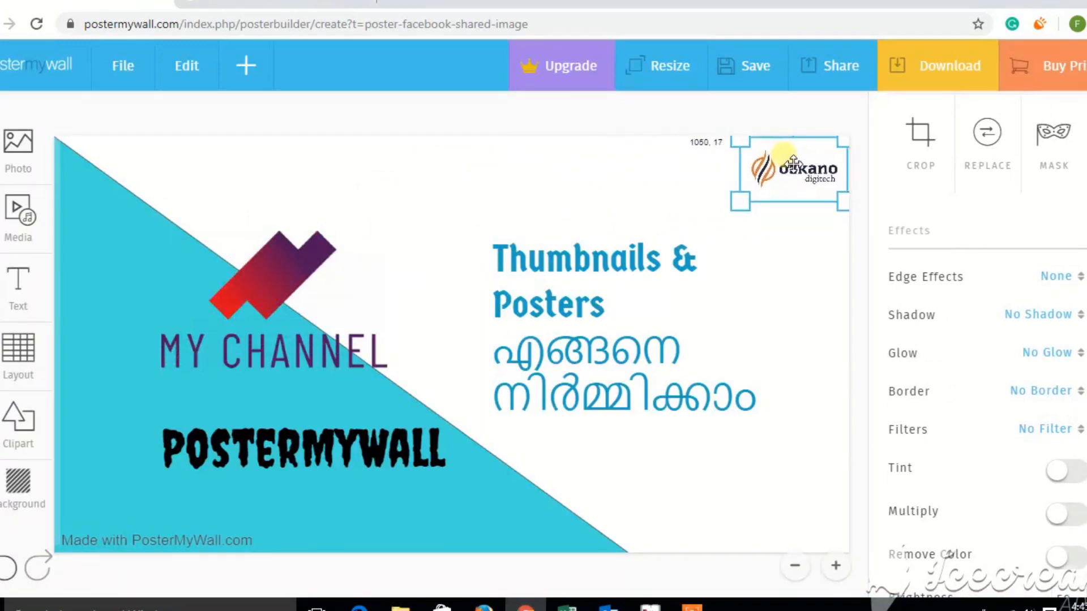
click(628, 192)
click(800, 315)
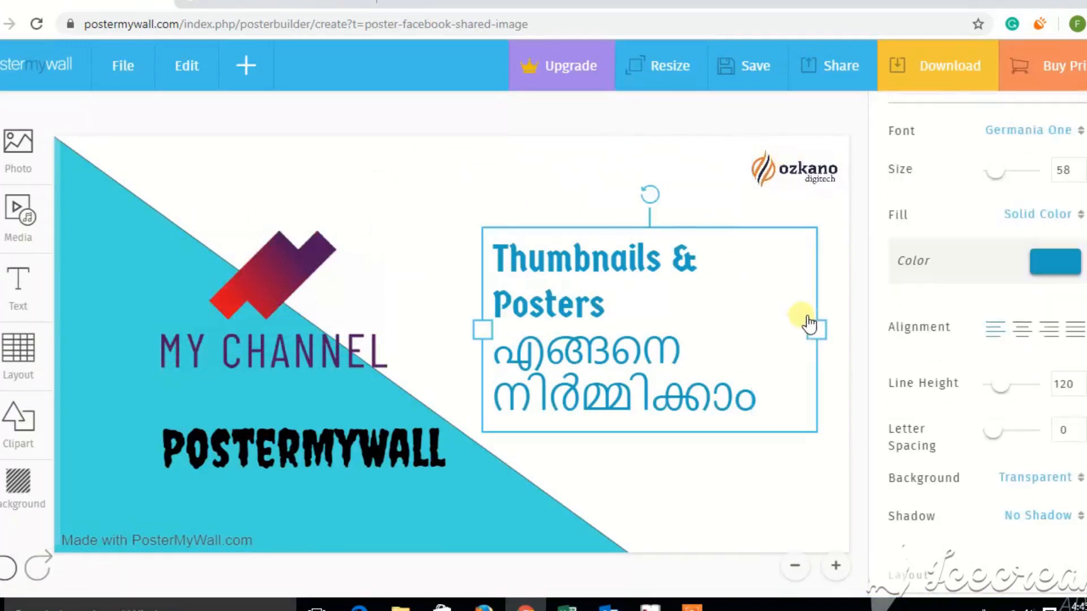
Step: Add another plain text box and move it just above the MY CHANNEL logo
click(40, 288)
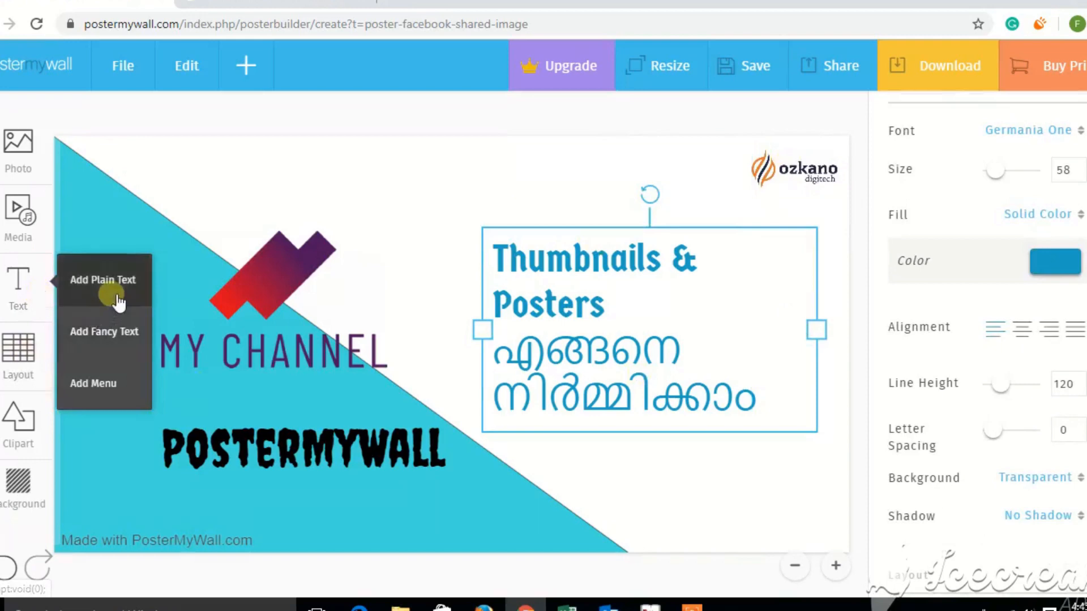
click(80, 289)
drag(303, 218, 412, 191)
Step: Replace the new text box's placeholder text with "Powered by"
click(407, 194)
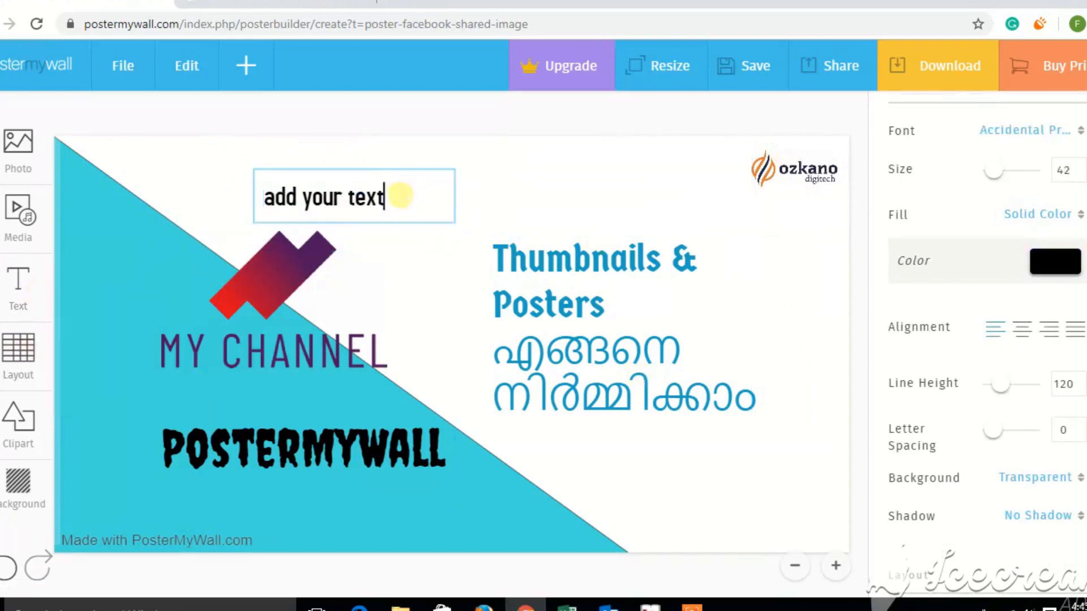
key(BackSpace)
key(BackSpace)
key(BackSpace)
key(BackSpace)
key(BackSpace)
key(BackSpace)
key(BackSpace)
key(BackSpace)
key(BackSpace)
key(BackSpace)
key(BackSpace)
key(BackSpace)
text(Powered by)
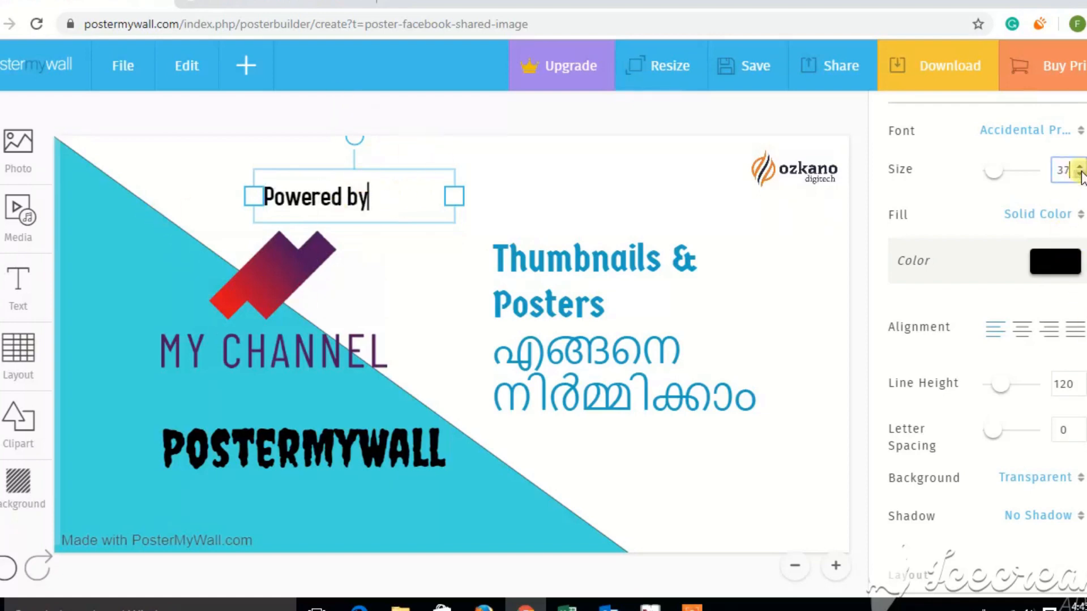
Step: Move the "Powered by" text to the upper-right part of the design, just beside the ozkano digitech logo, and deselect everything
click(431, 205)
drag(334, 193, 733, 154)
click(617, 529)
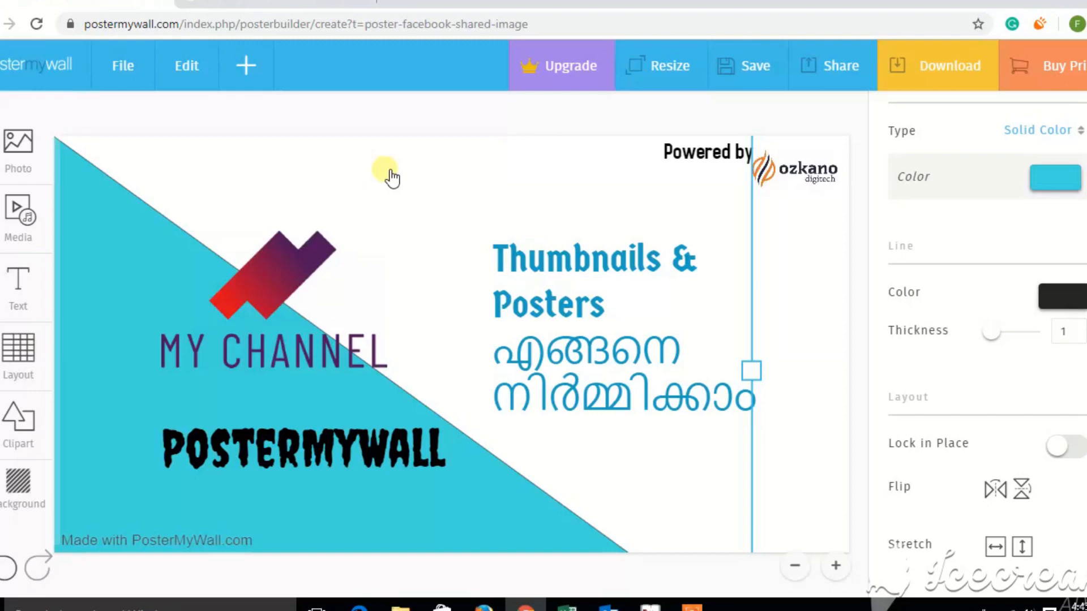
click(816, 319)
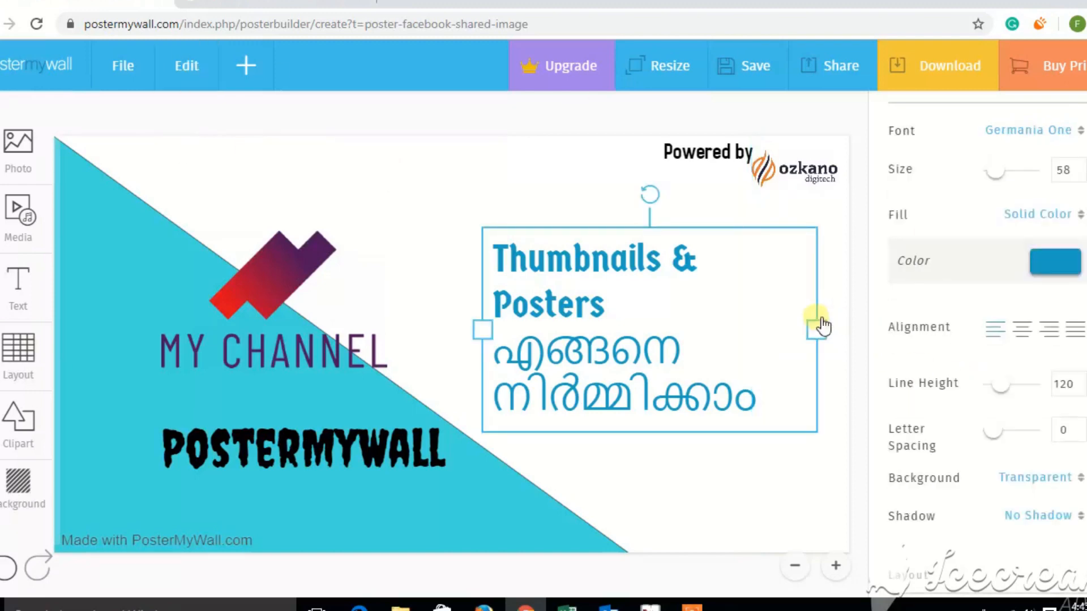
click(780, 464)
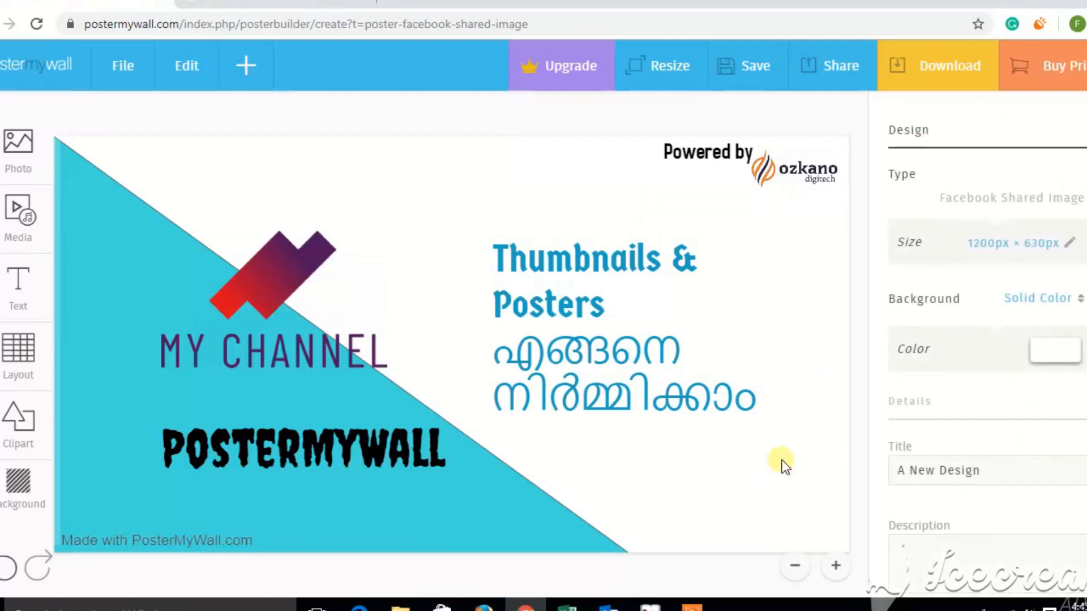
Step: Download the design as the free basic quality image and open the downloaded JPG file
click(918, 72)
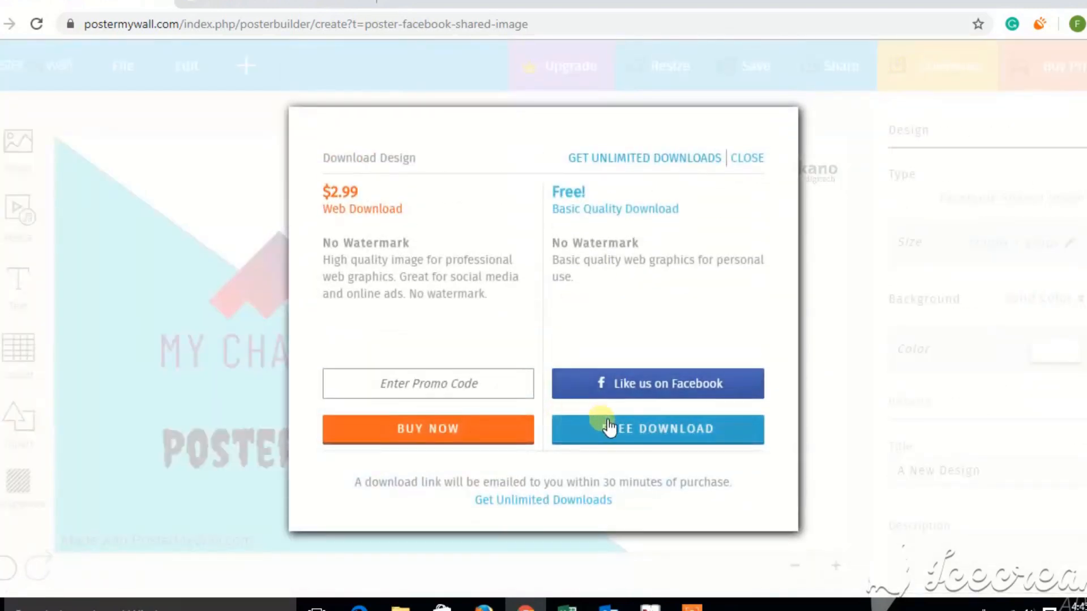
click(626, 433)
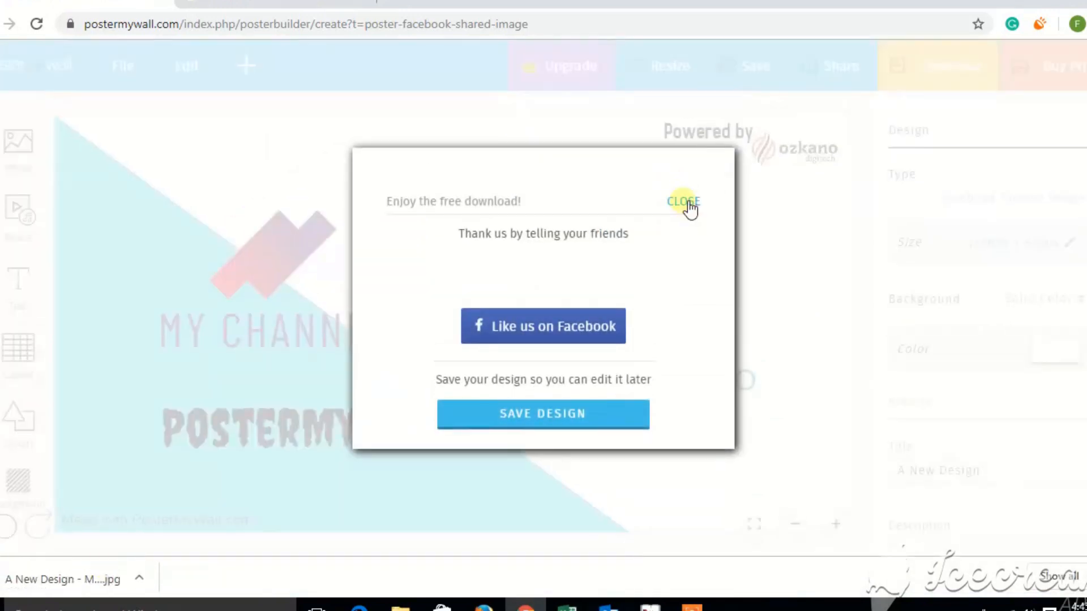
click(685, 204)
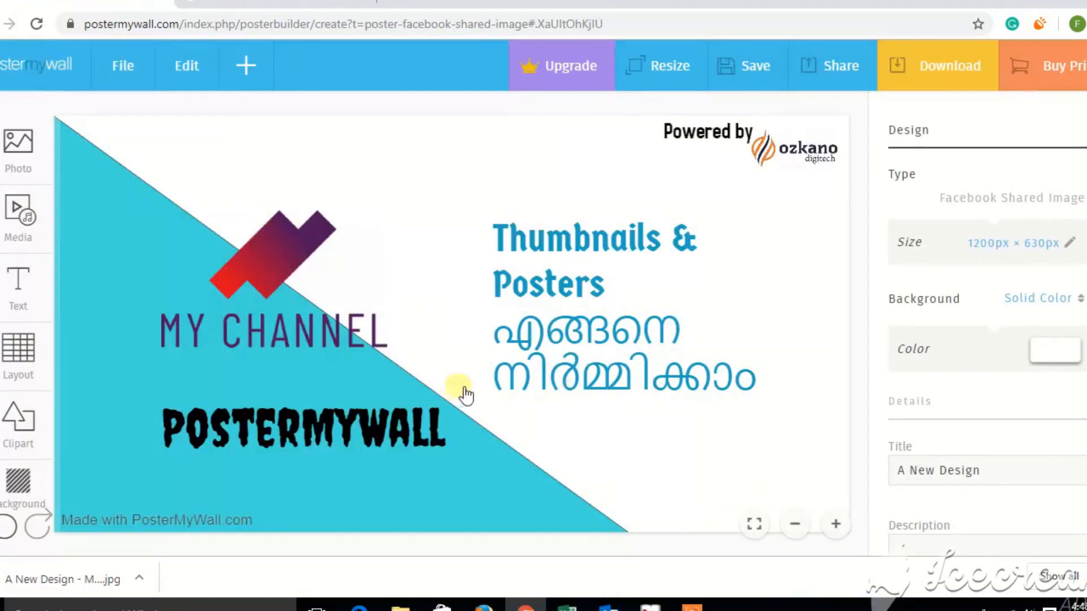
click(68, 580)
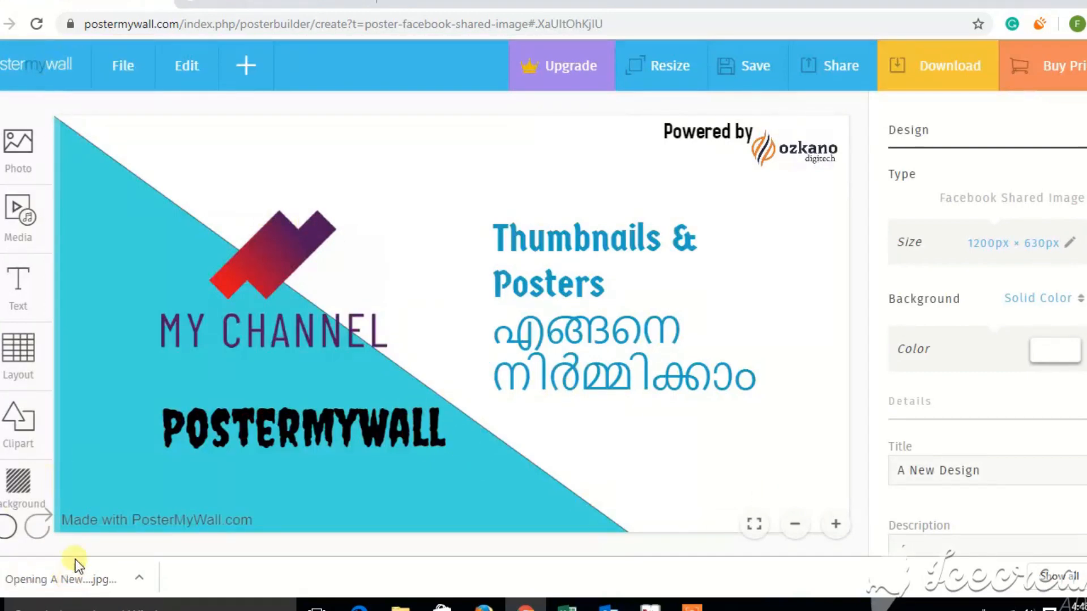